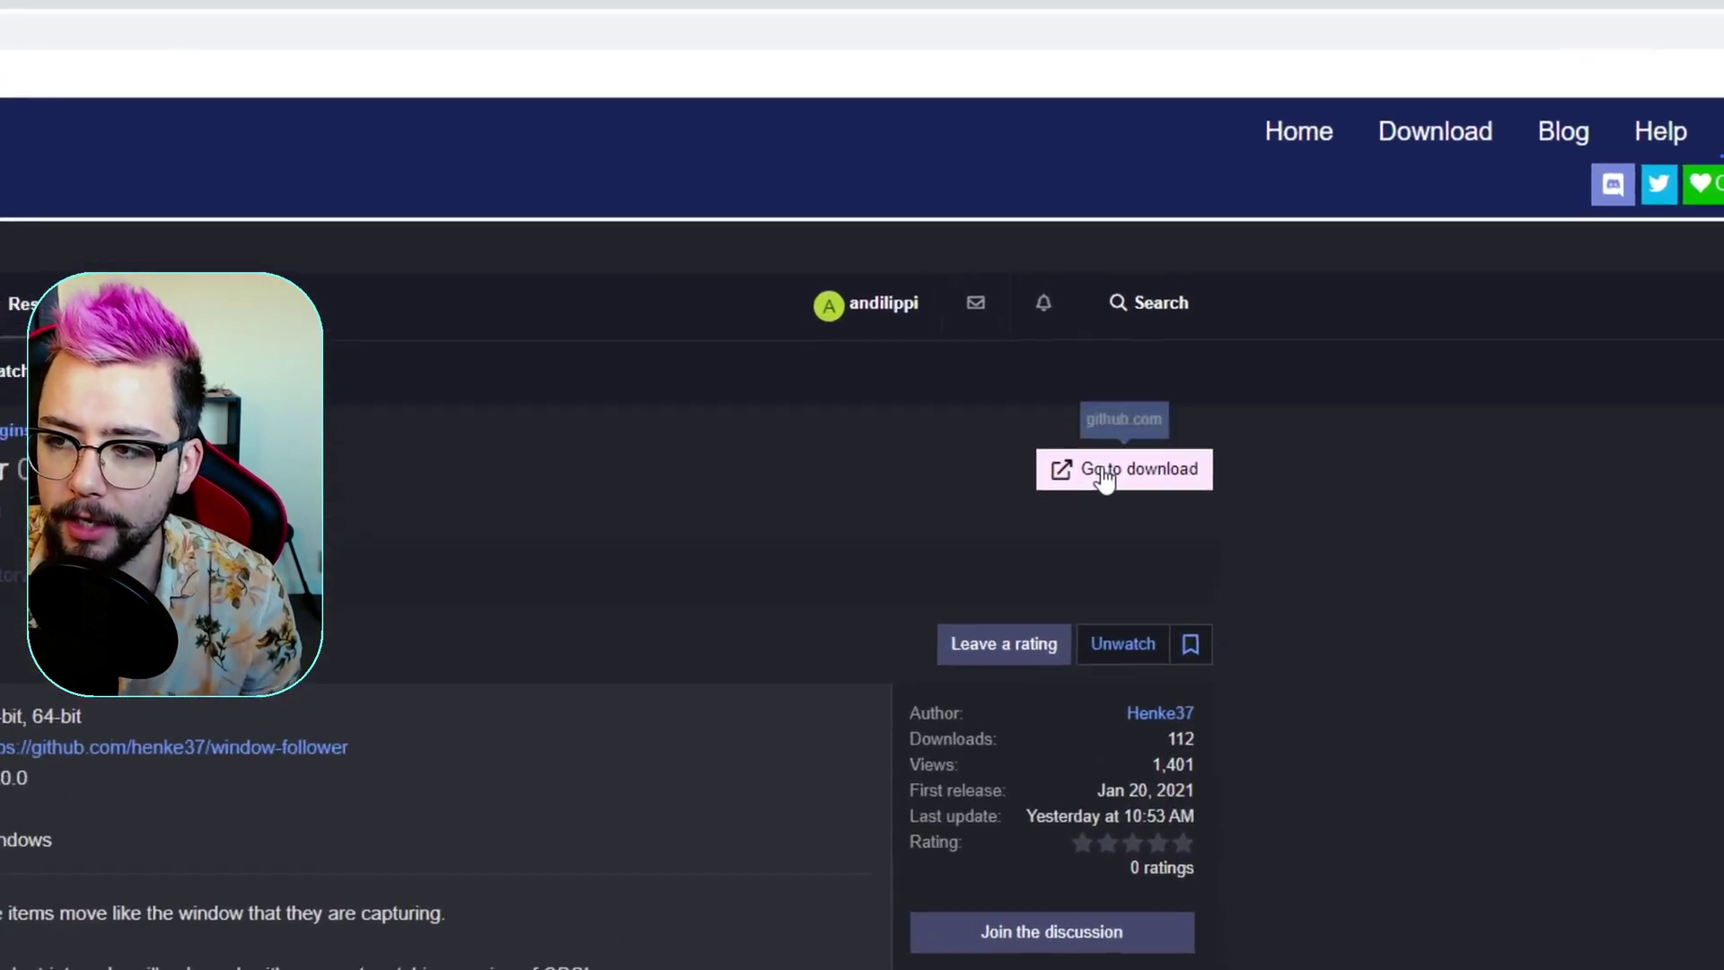
# Go from the Window follower resource page to its GitHub releases page via Go to download
pyautogui.click(1196, 266)
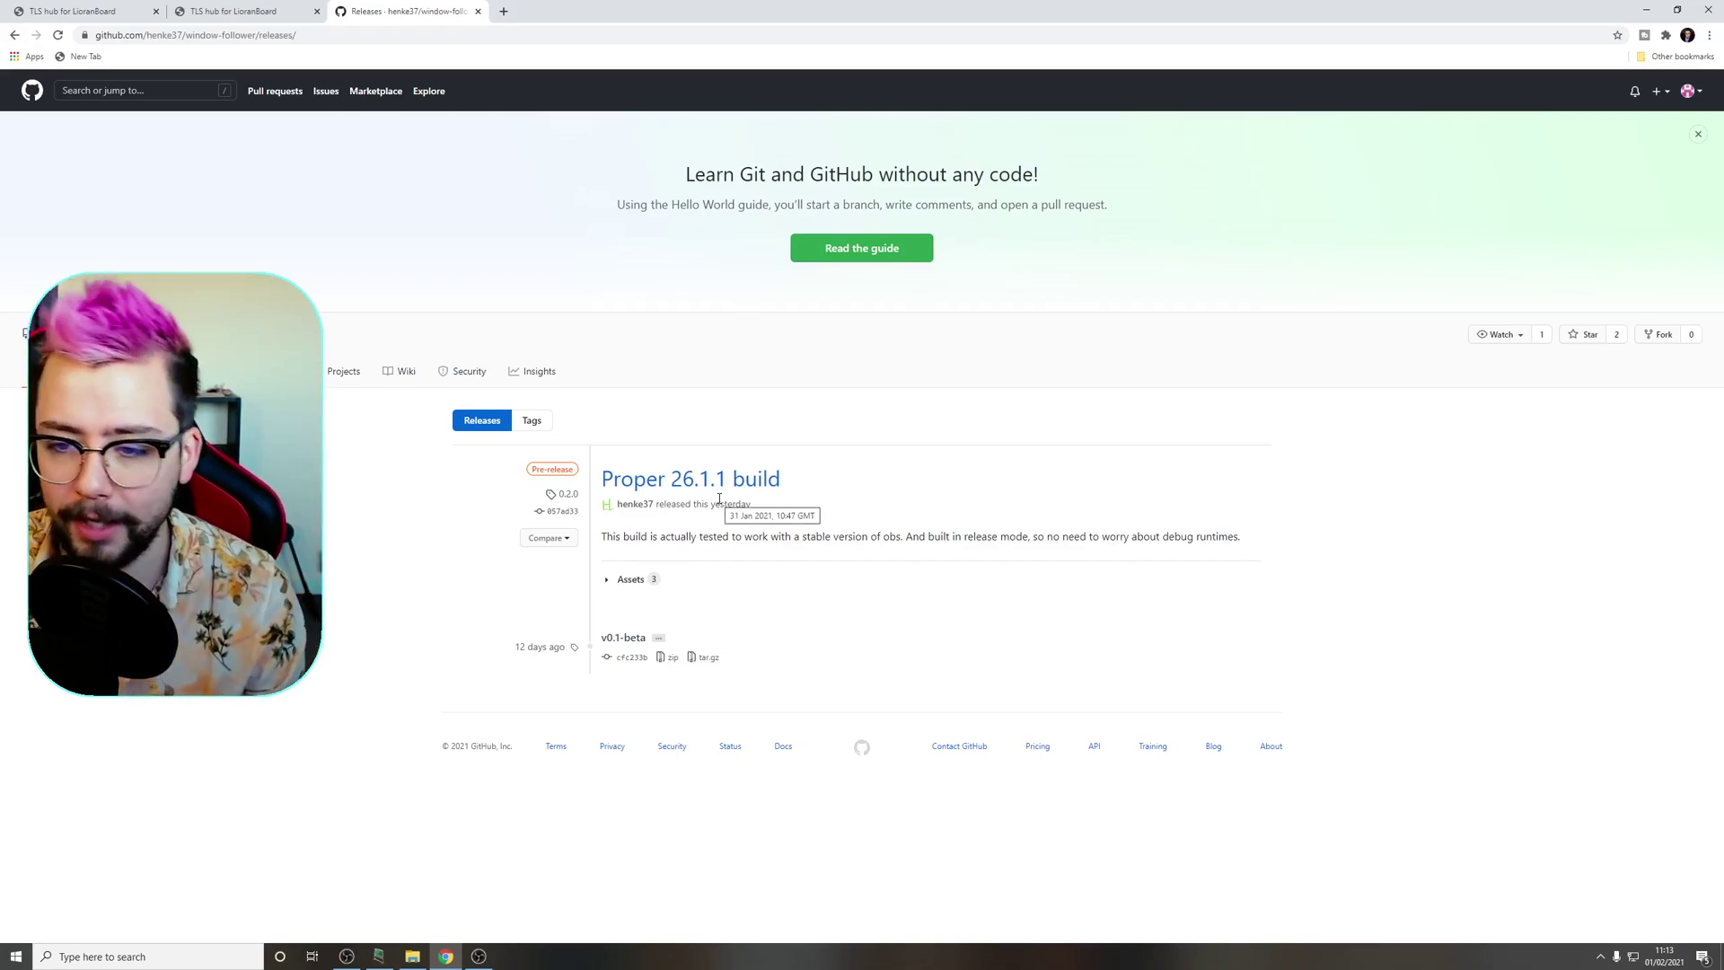
# Download window-follower-2021-01-31-D.rar from the Proper 26.1.1 build's assets list
pyautogui.click(628, 582)
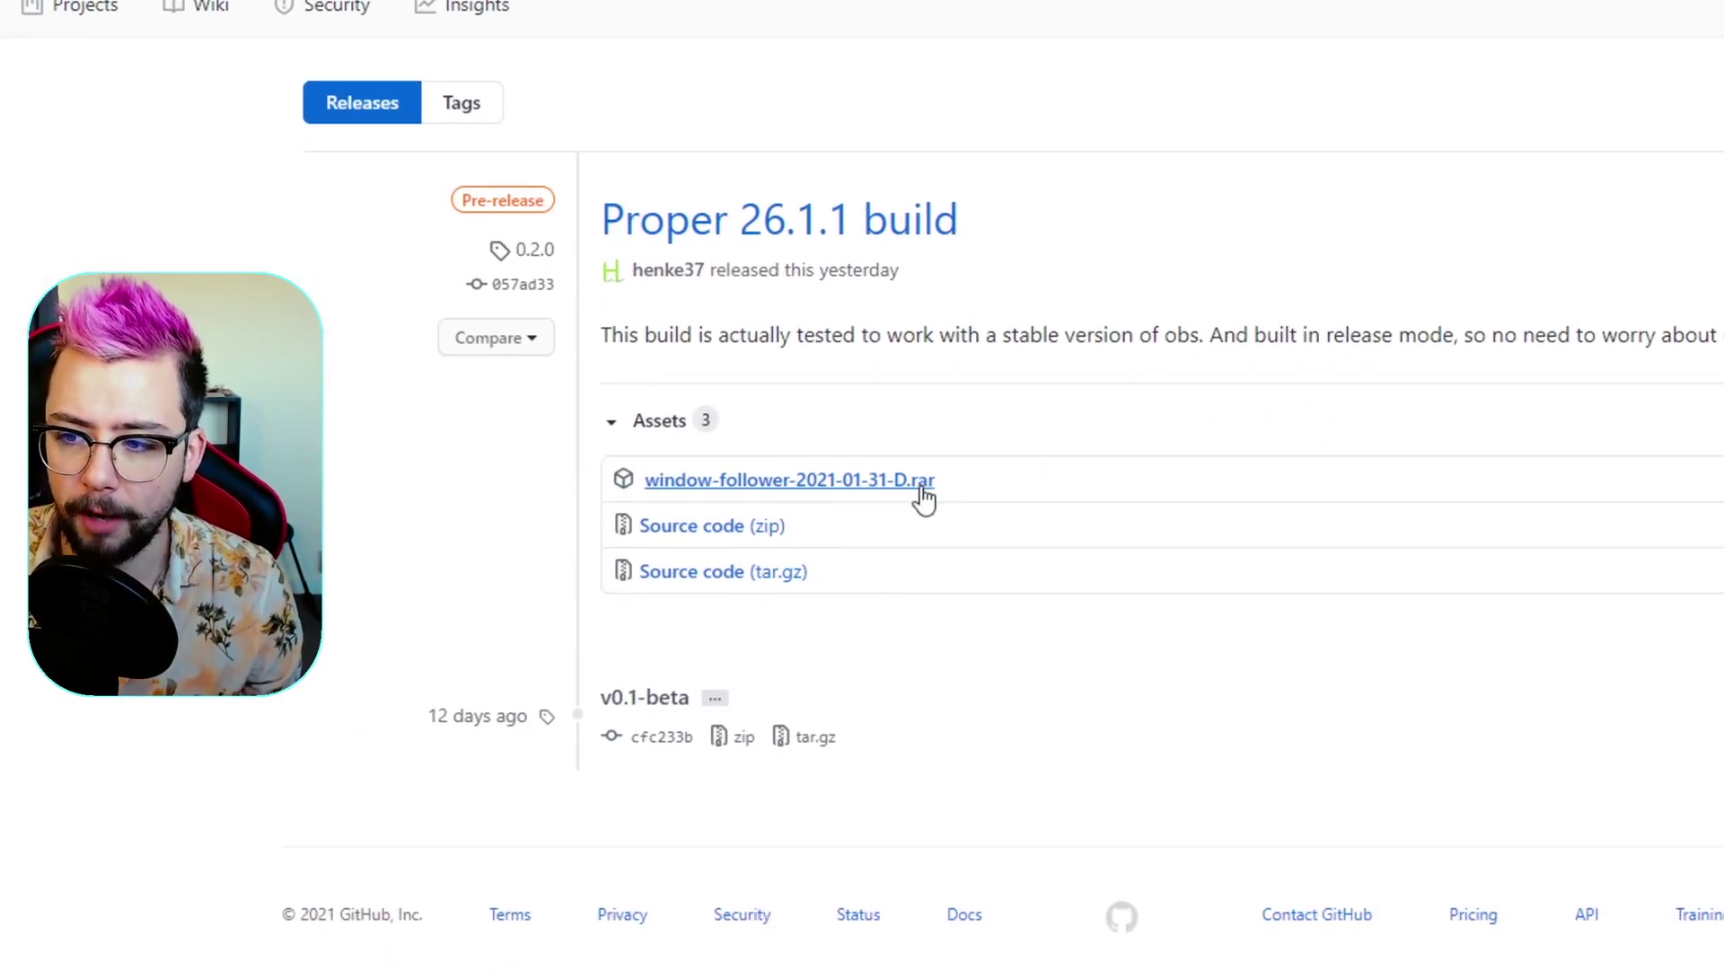
pyautogui.click(824, 485)
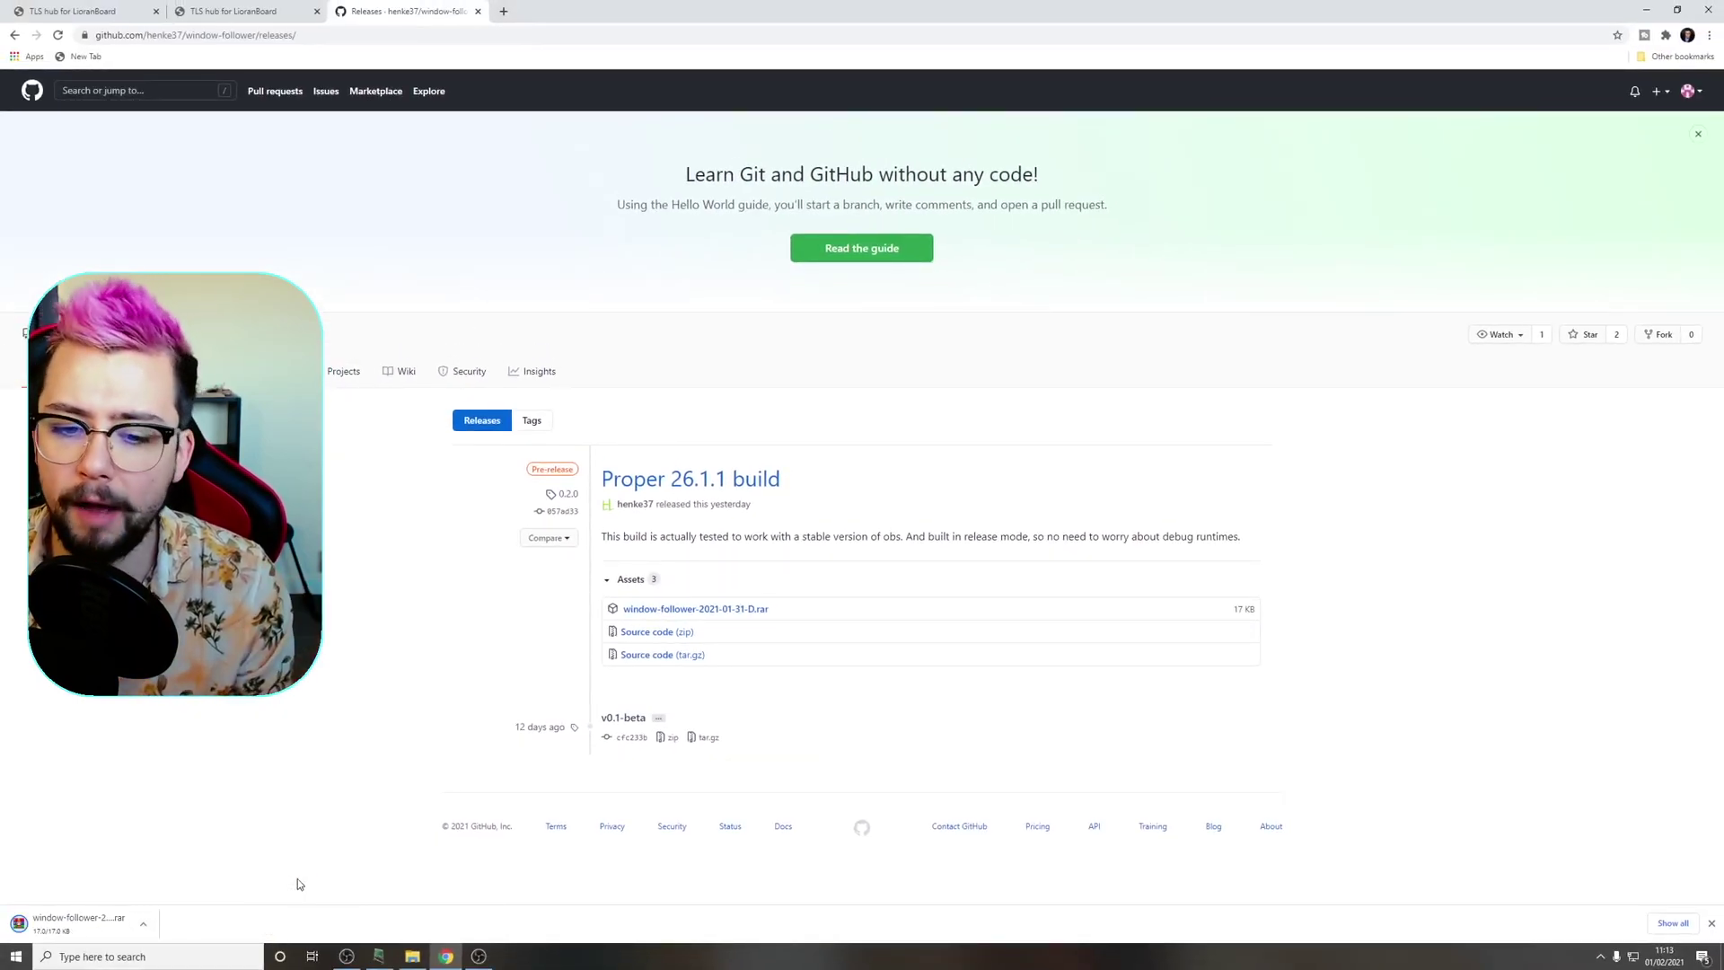
pyautogui.moveTo(412, 964)
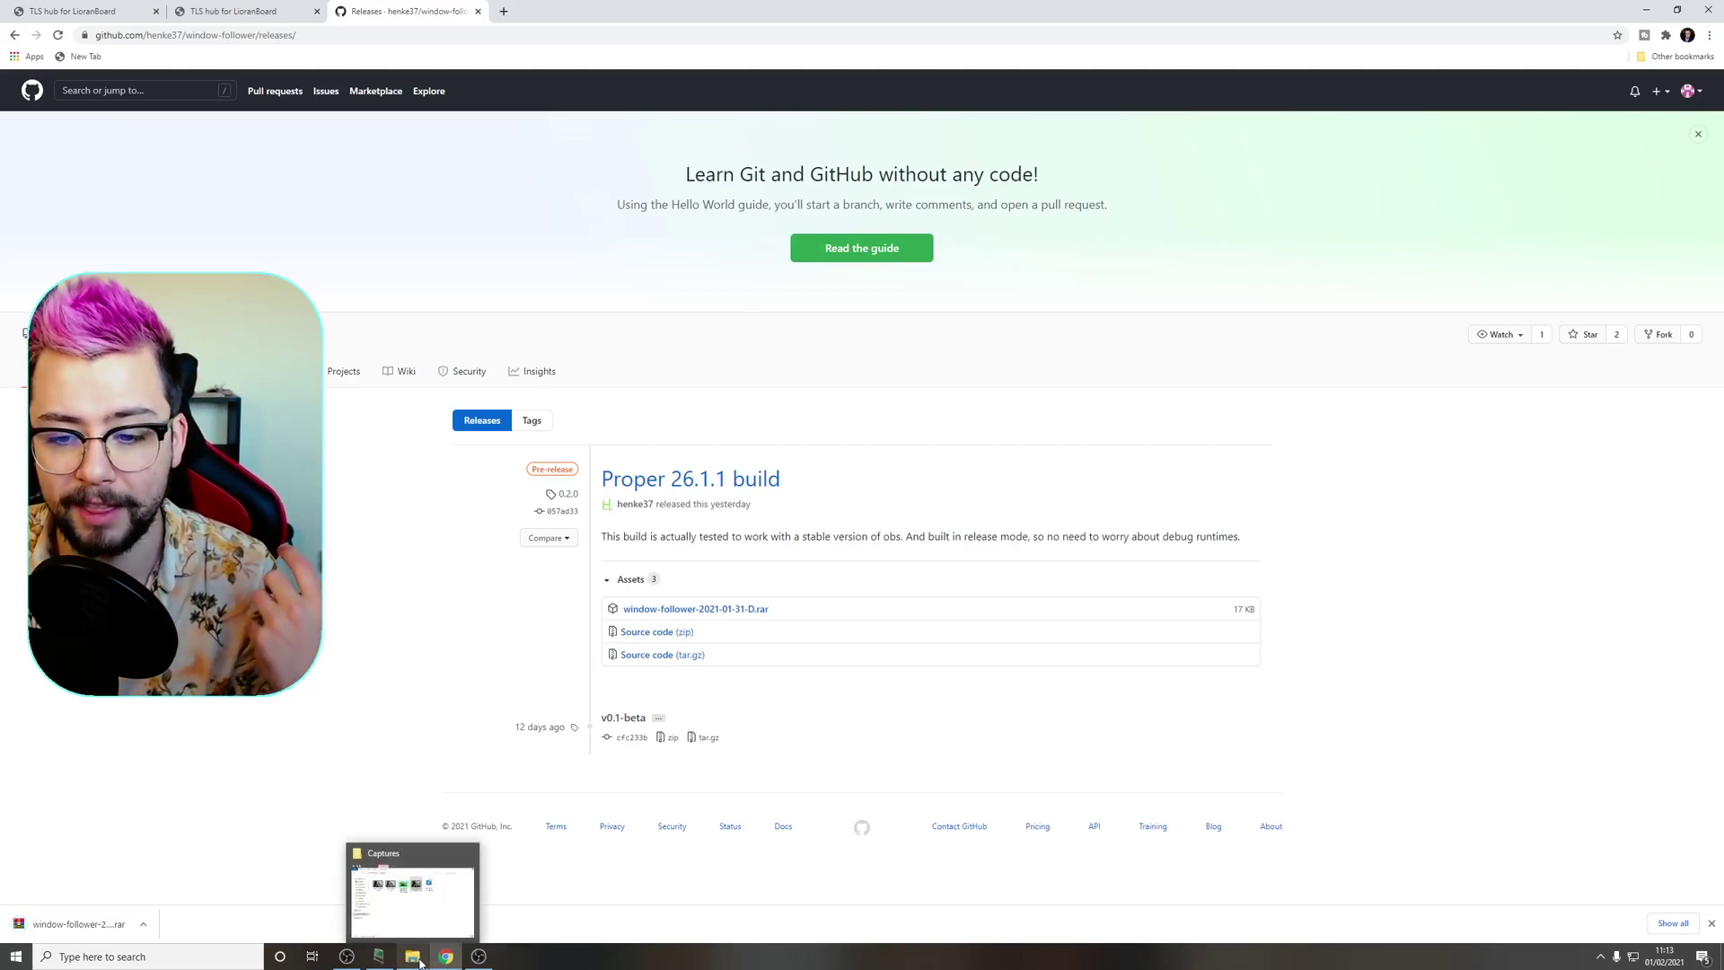
# Move the downloaded window-follower archive from Downloads onto the Desktop
pyautogui.click(418, 962)
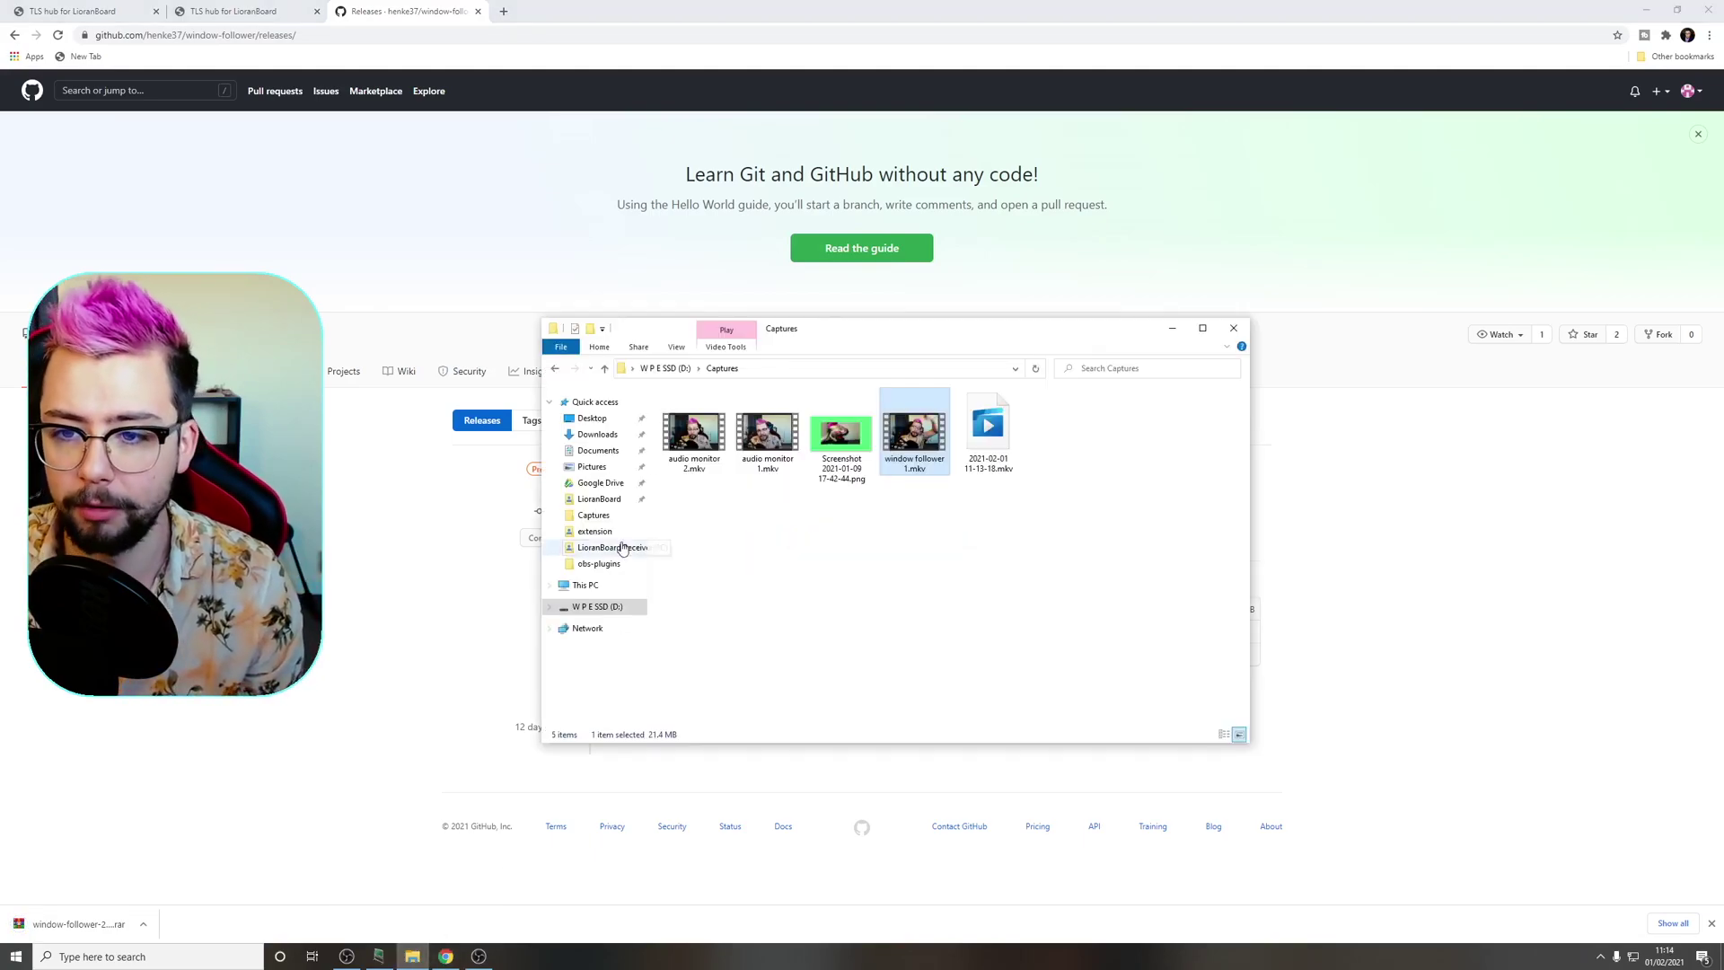
pyautogui.click(592, 432)
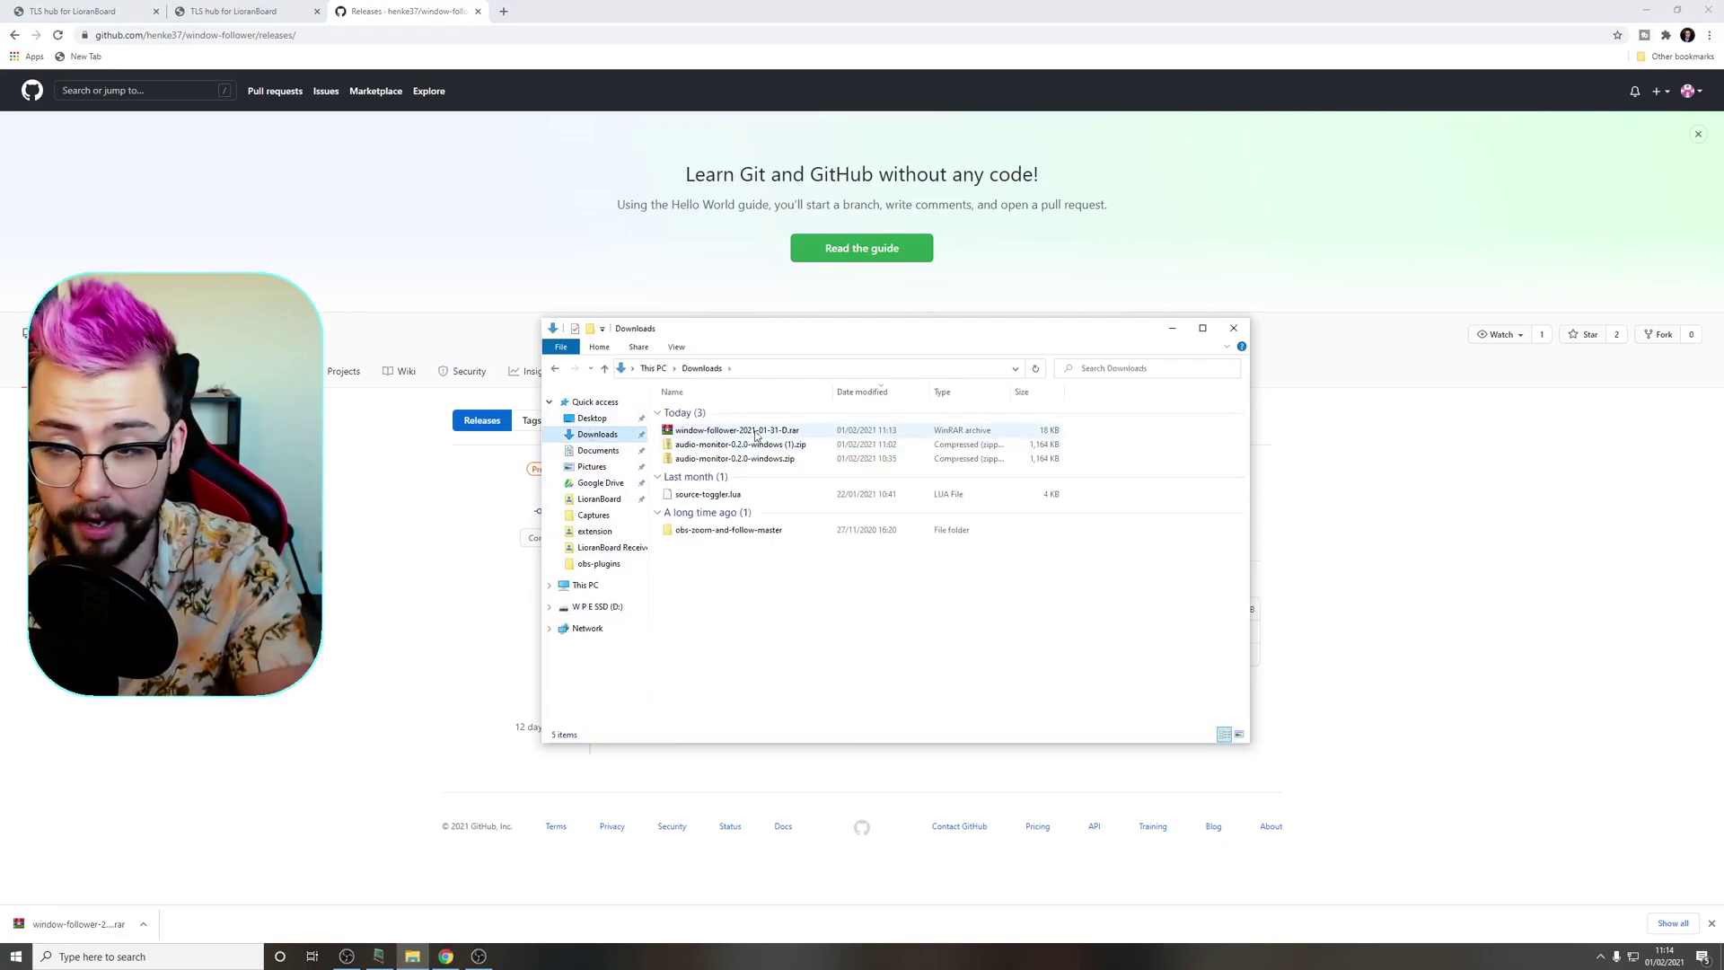
pyautogui.moveTo(737, 433); pyautogui.dragTo(599, 422)
# Extract the archive on the Desktop with Extract Here, then select the data and obs-plugins folders
pyautogui.click(595, 419)
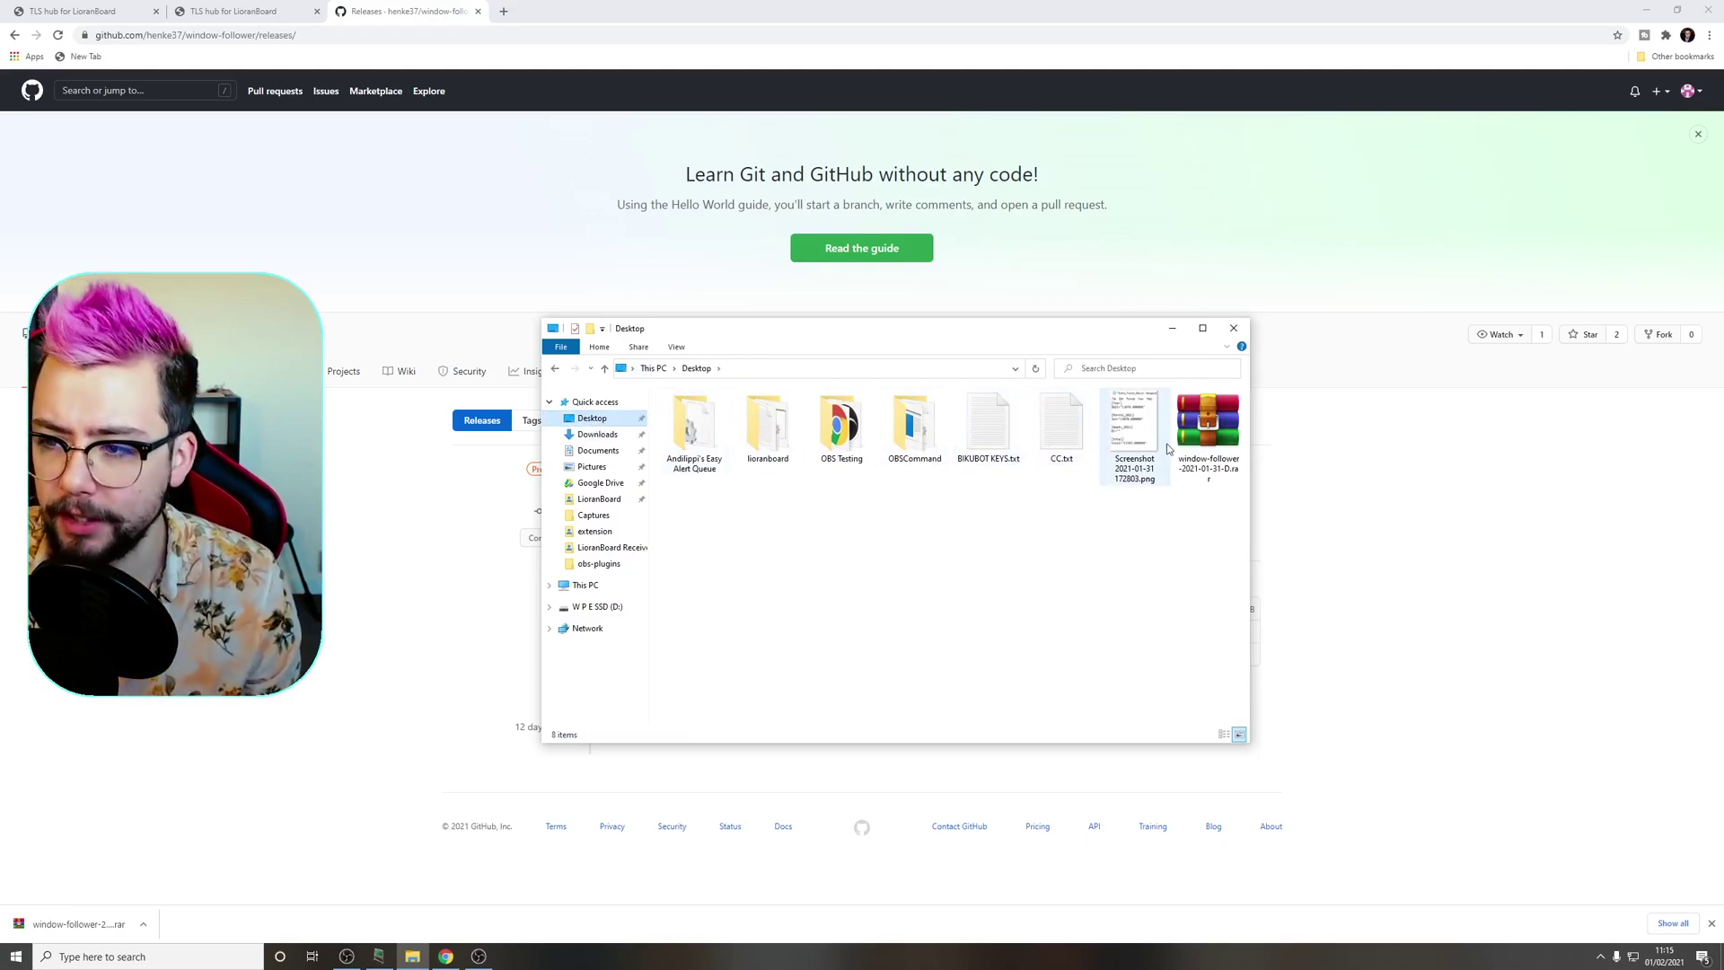
pyautogui.rightClick(1218, 434)
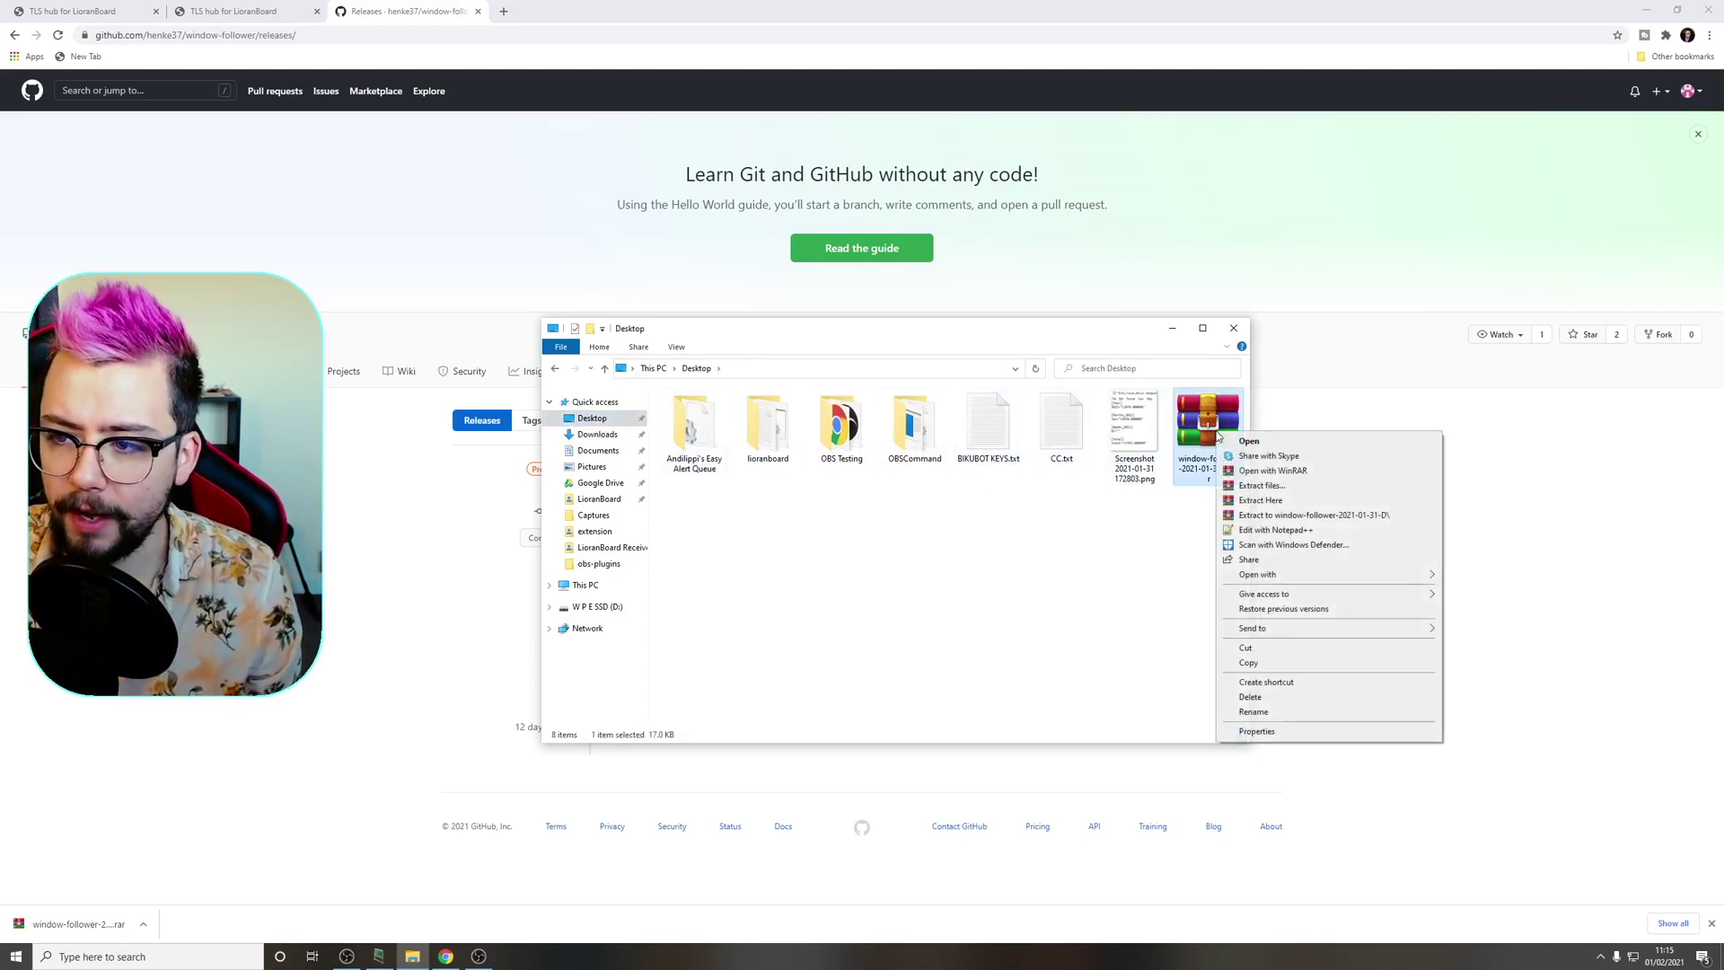
pyautogui.click(1260, 500)
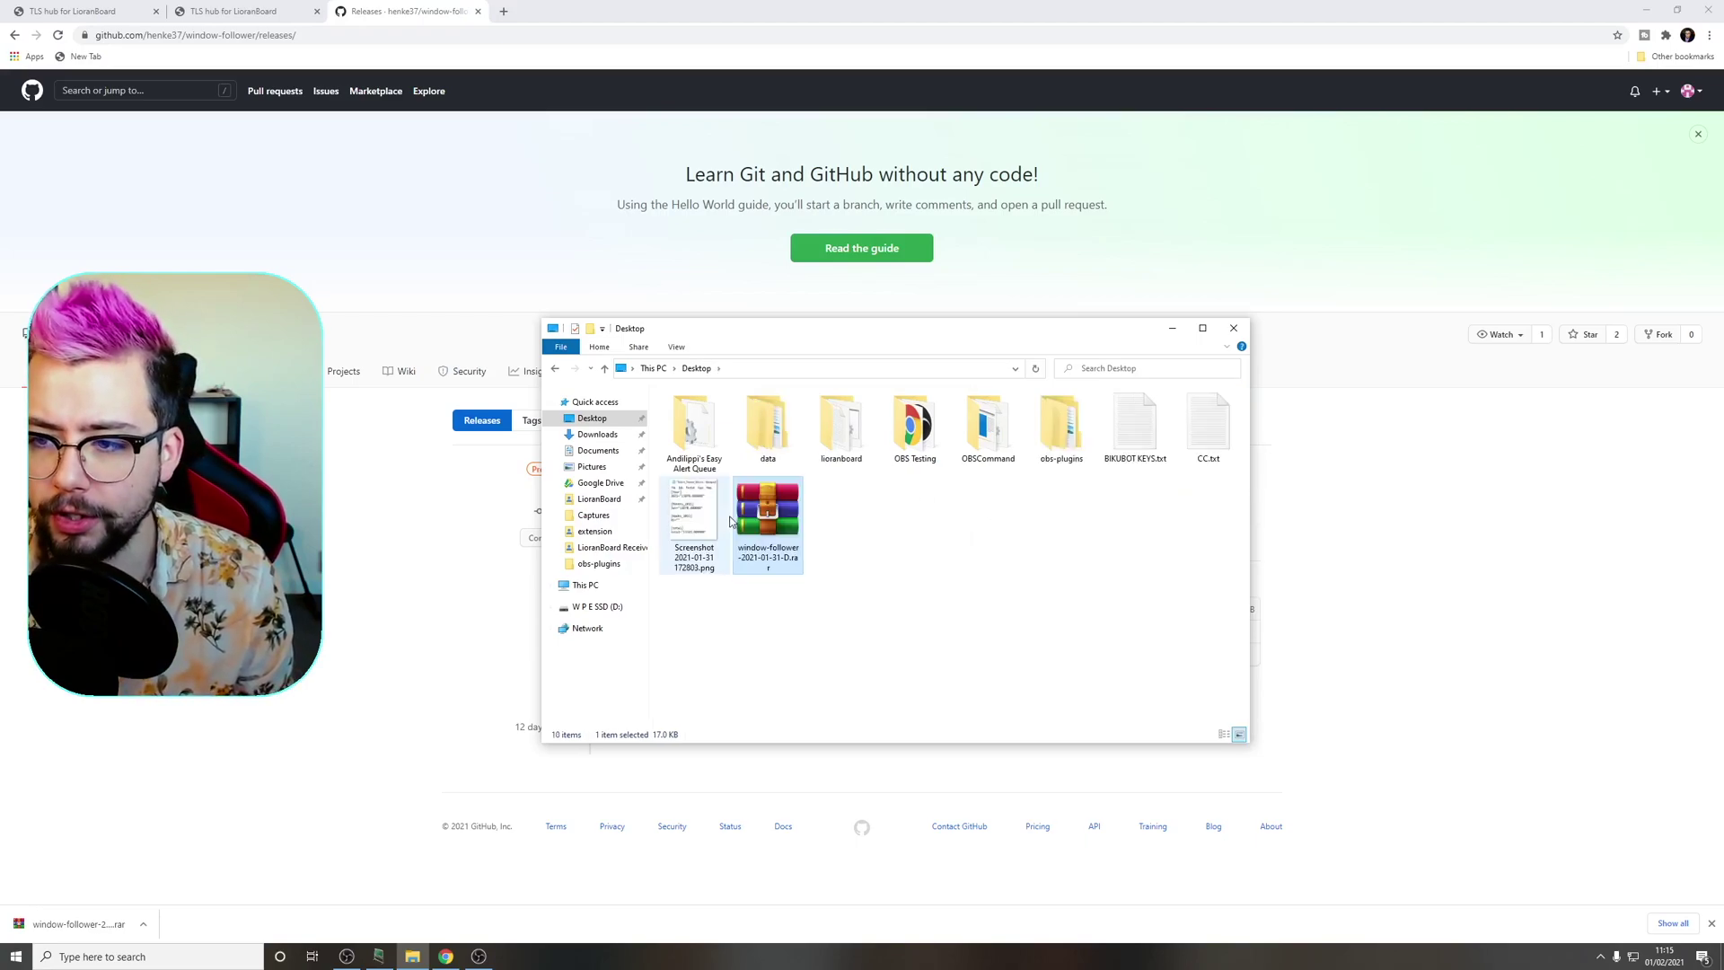
pyautogui.click(1054, 432)
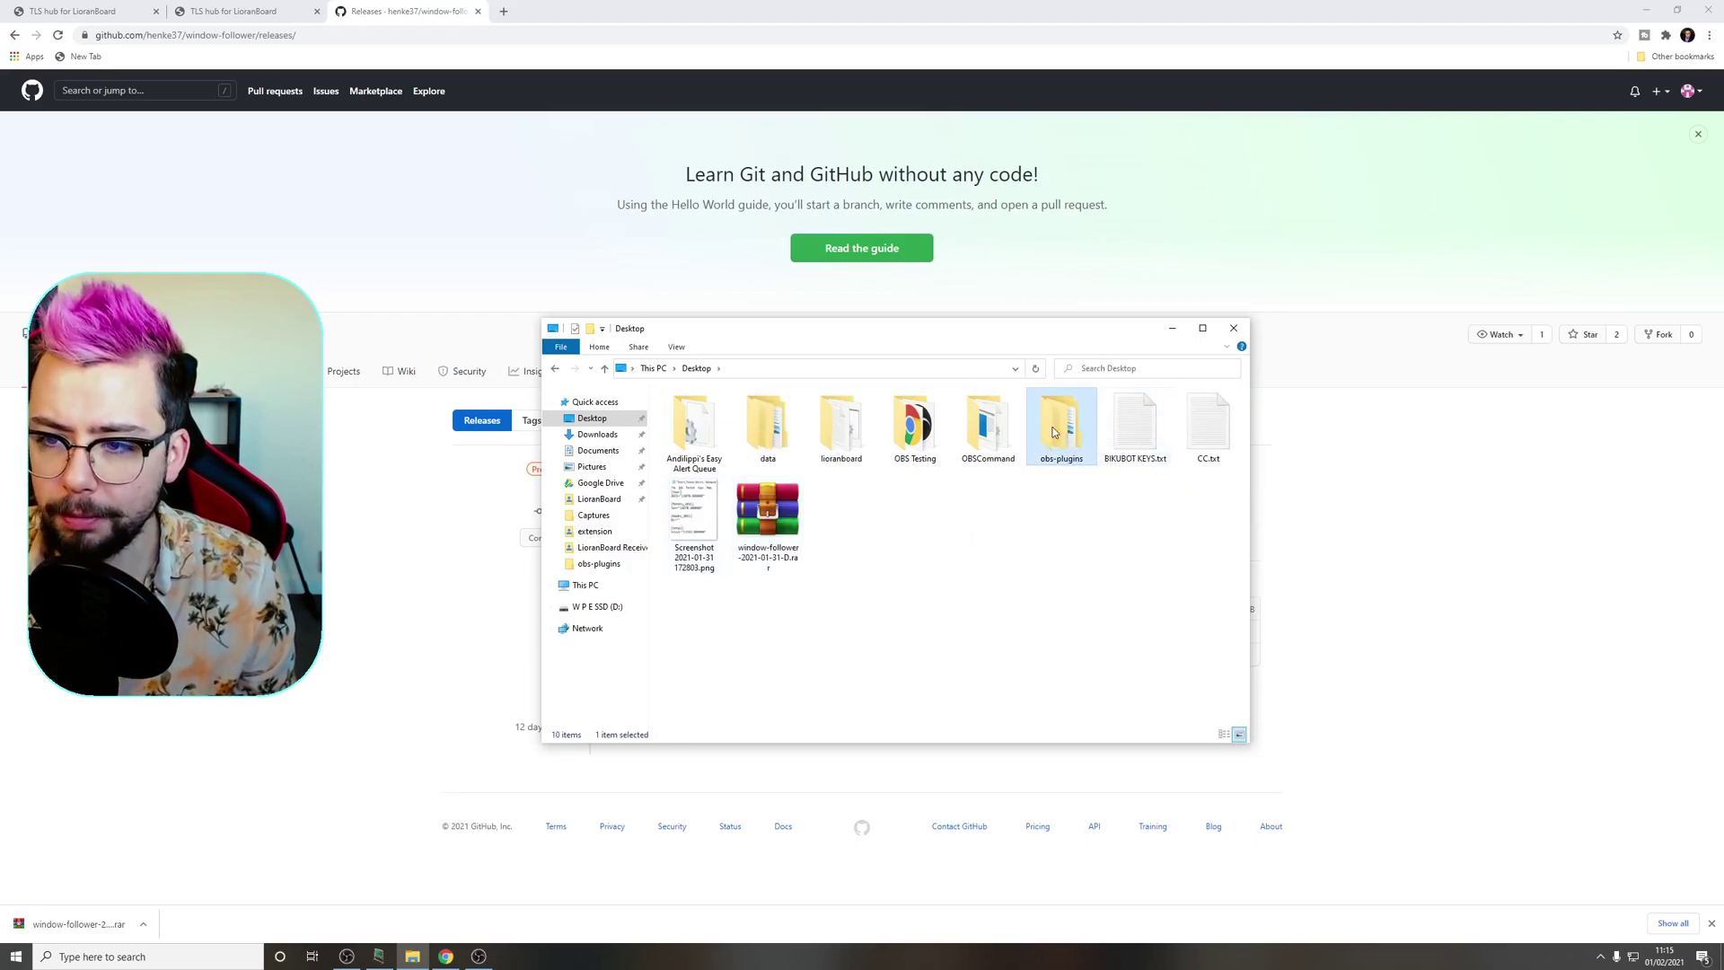
pyautogui.rightClick(772, 430)
# Cut data and obs-plugins, paste into C:\Program Files\obs-studio, then cancel the replace prompt
pyautogui.click(815, 643)
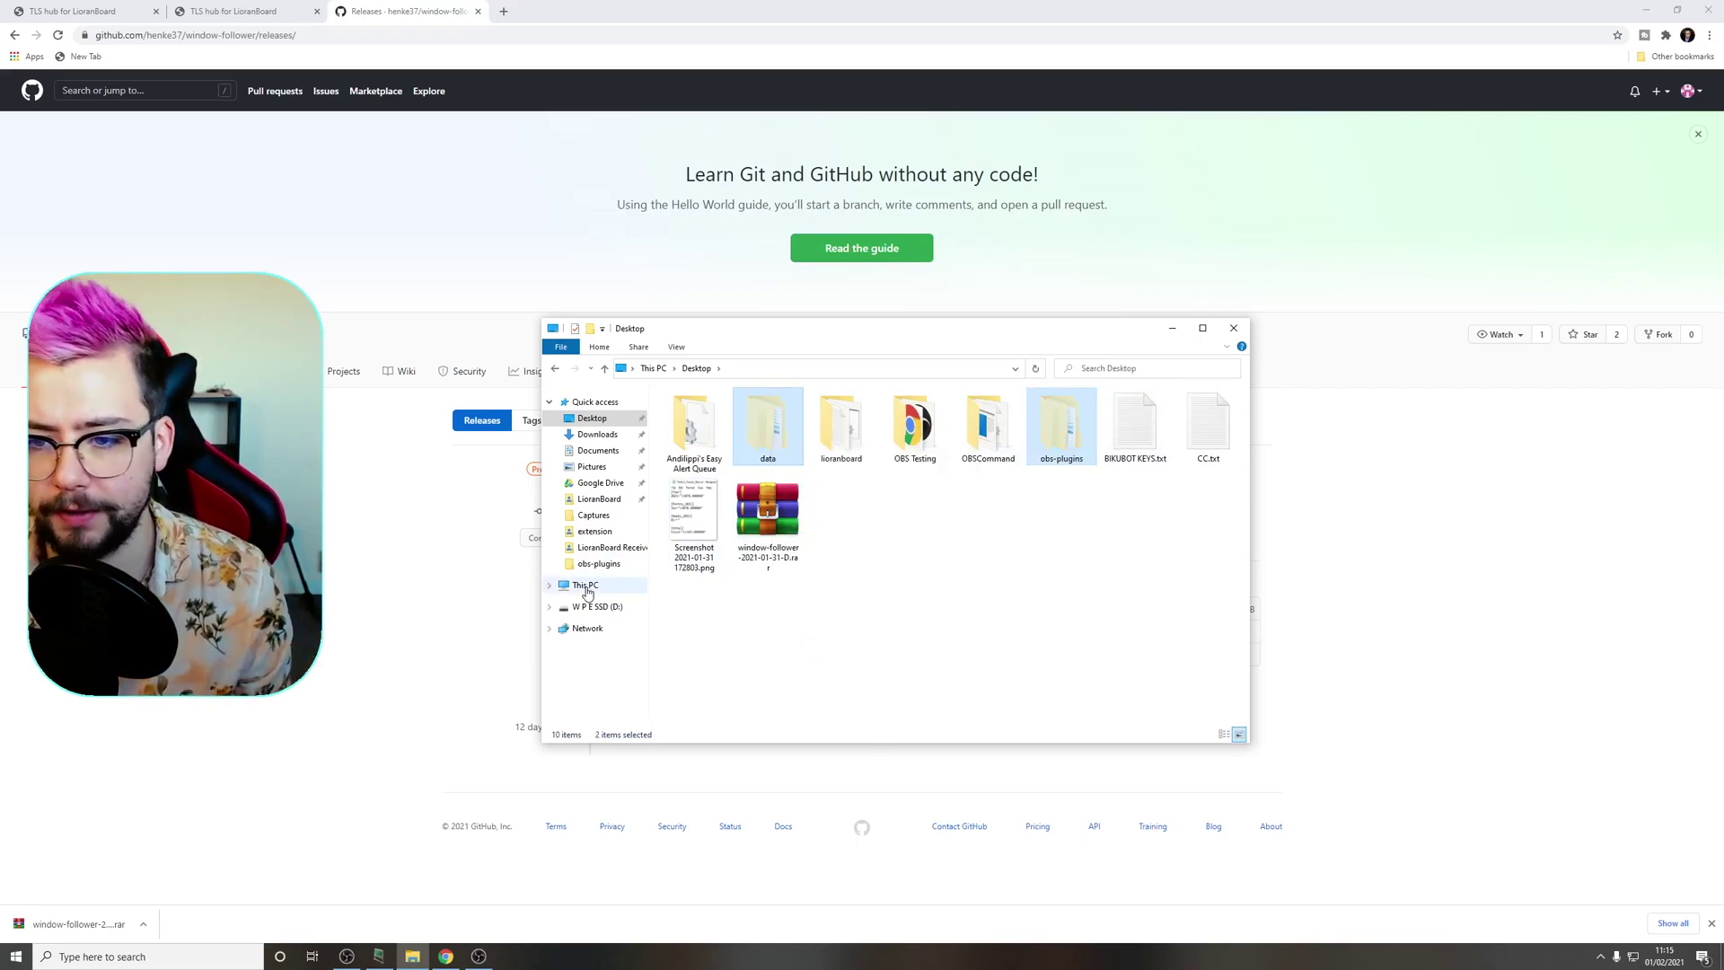
pyautogui.click(585, 588)
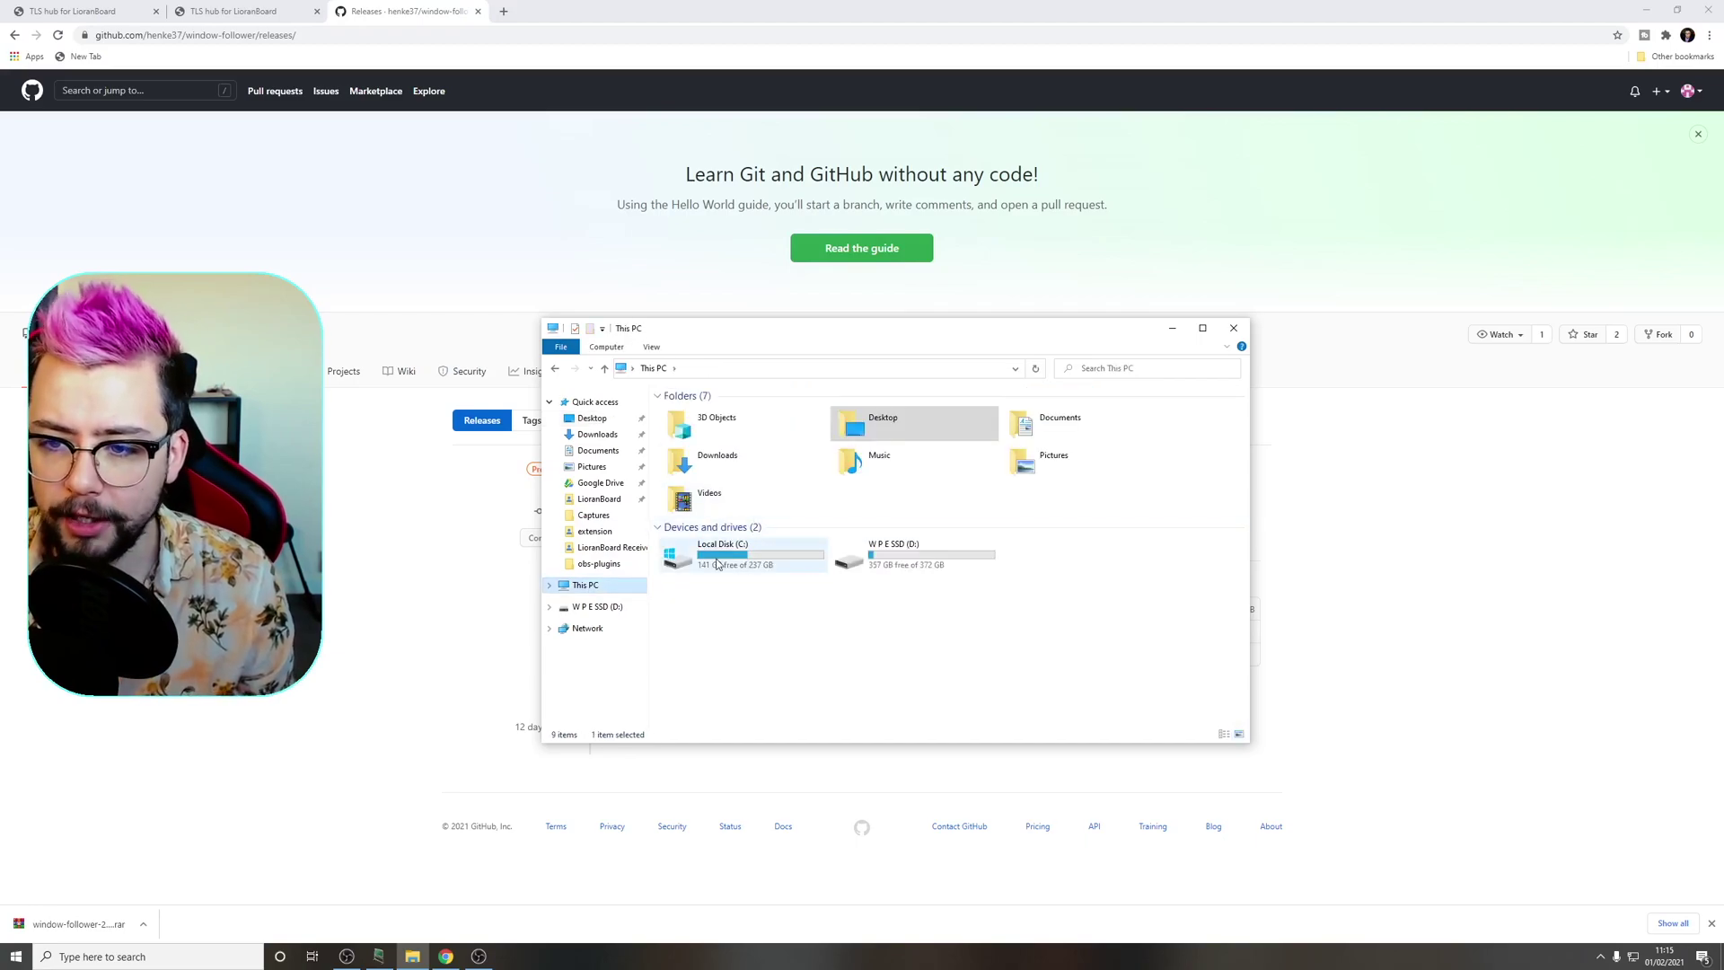
pyautogui.doubleClick(717, 562)
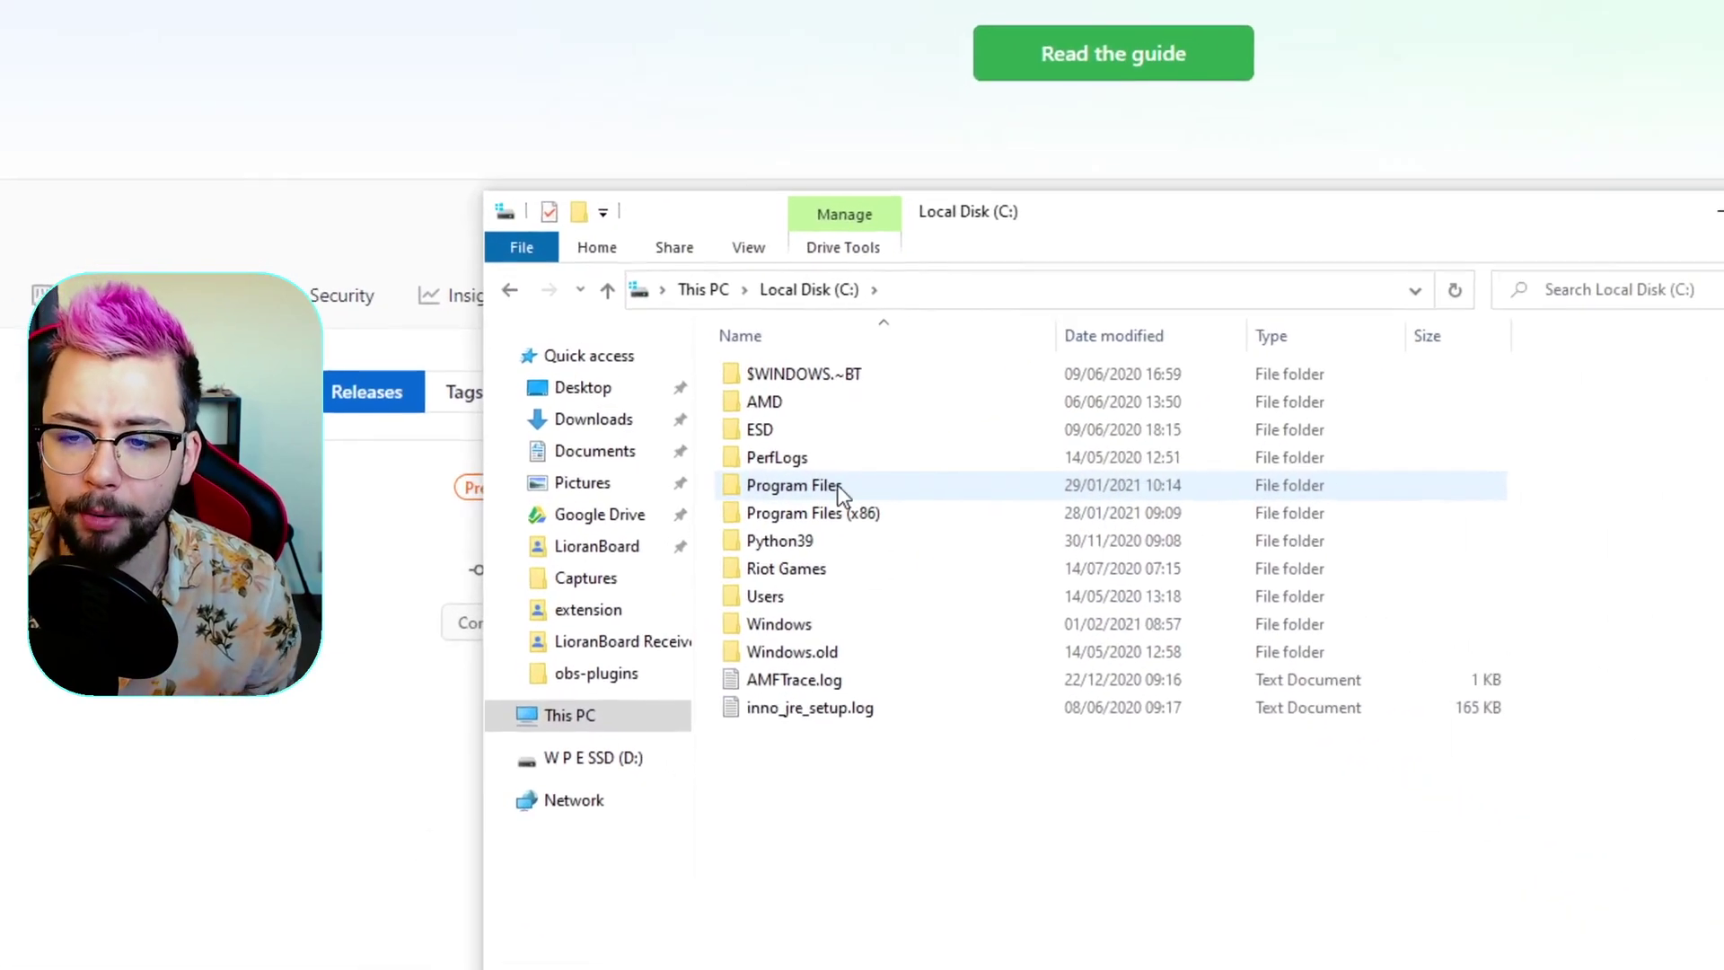
pyautogui.doubleClick(840, 488)
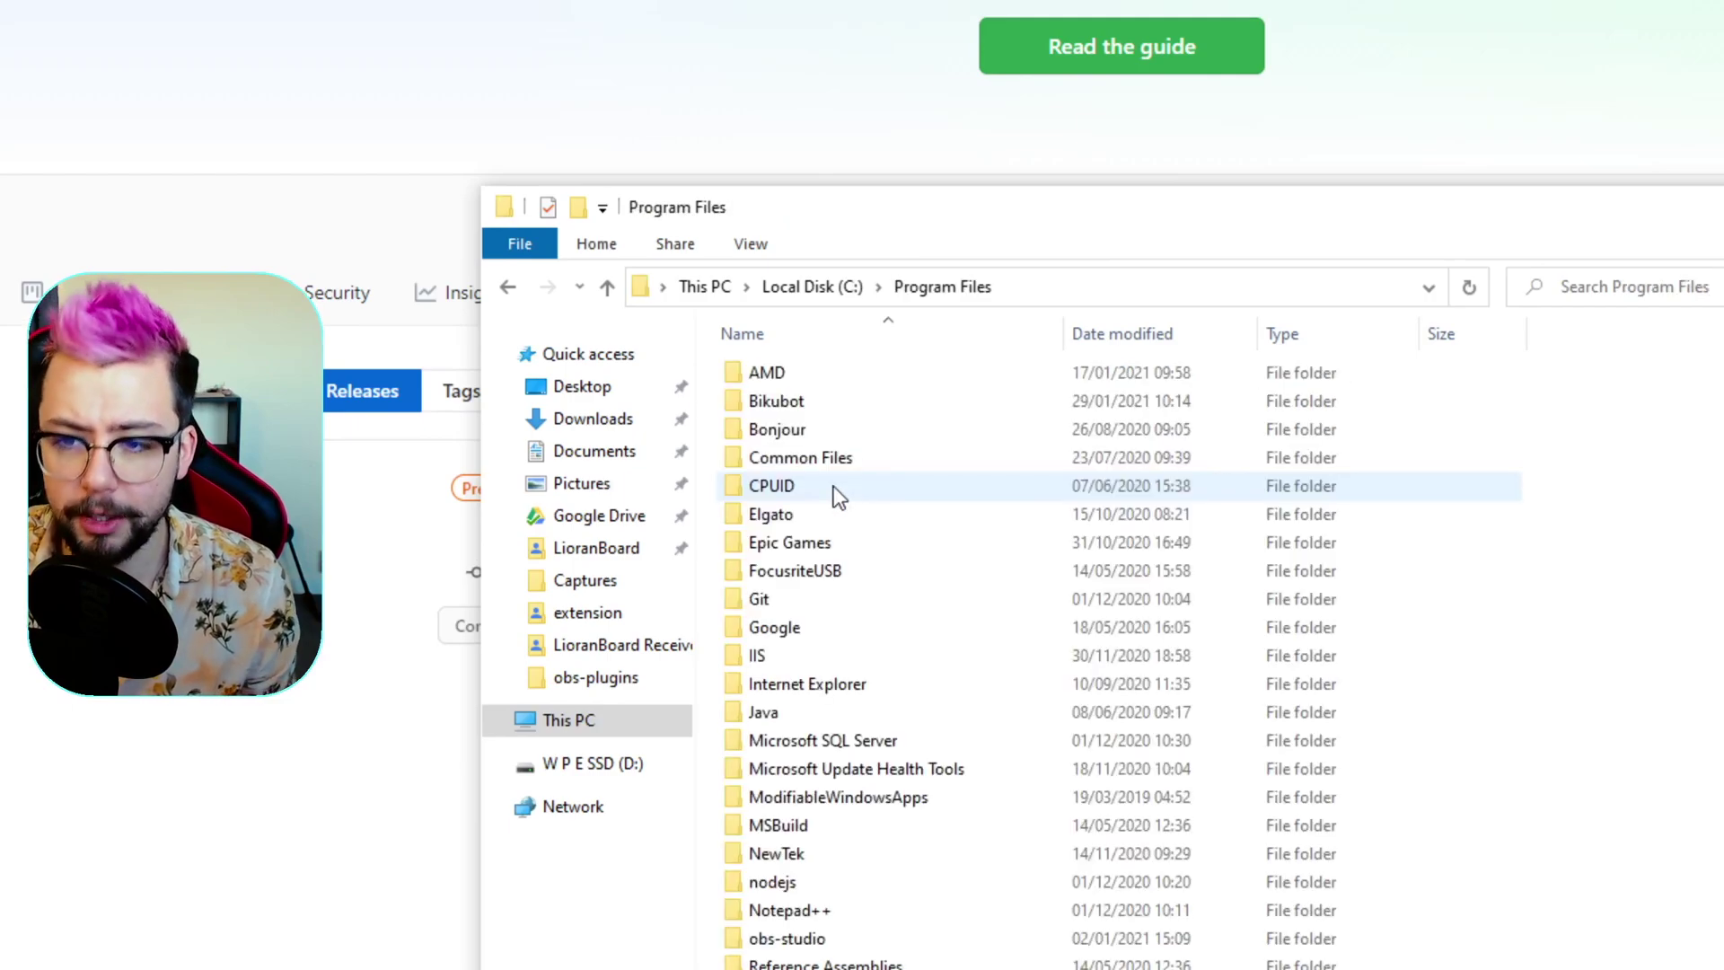
pyautogui.scroll(-1, 833, 487)
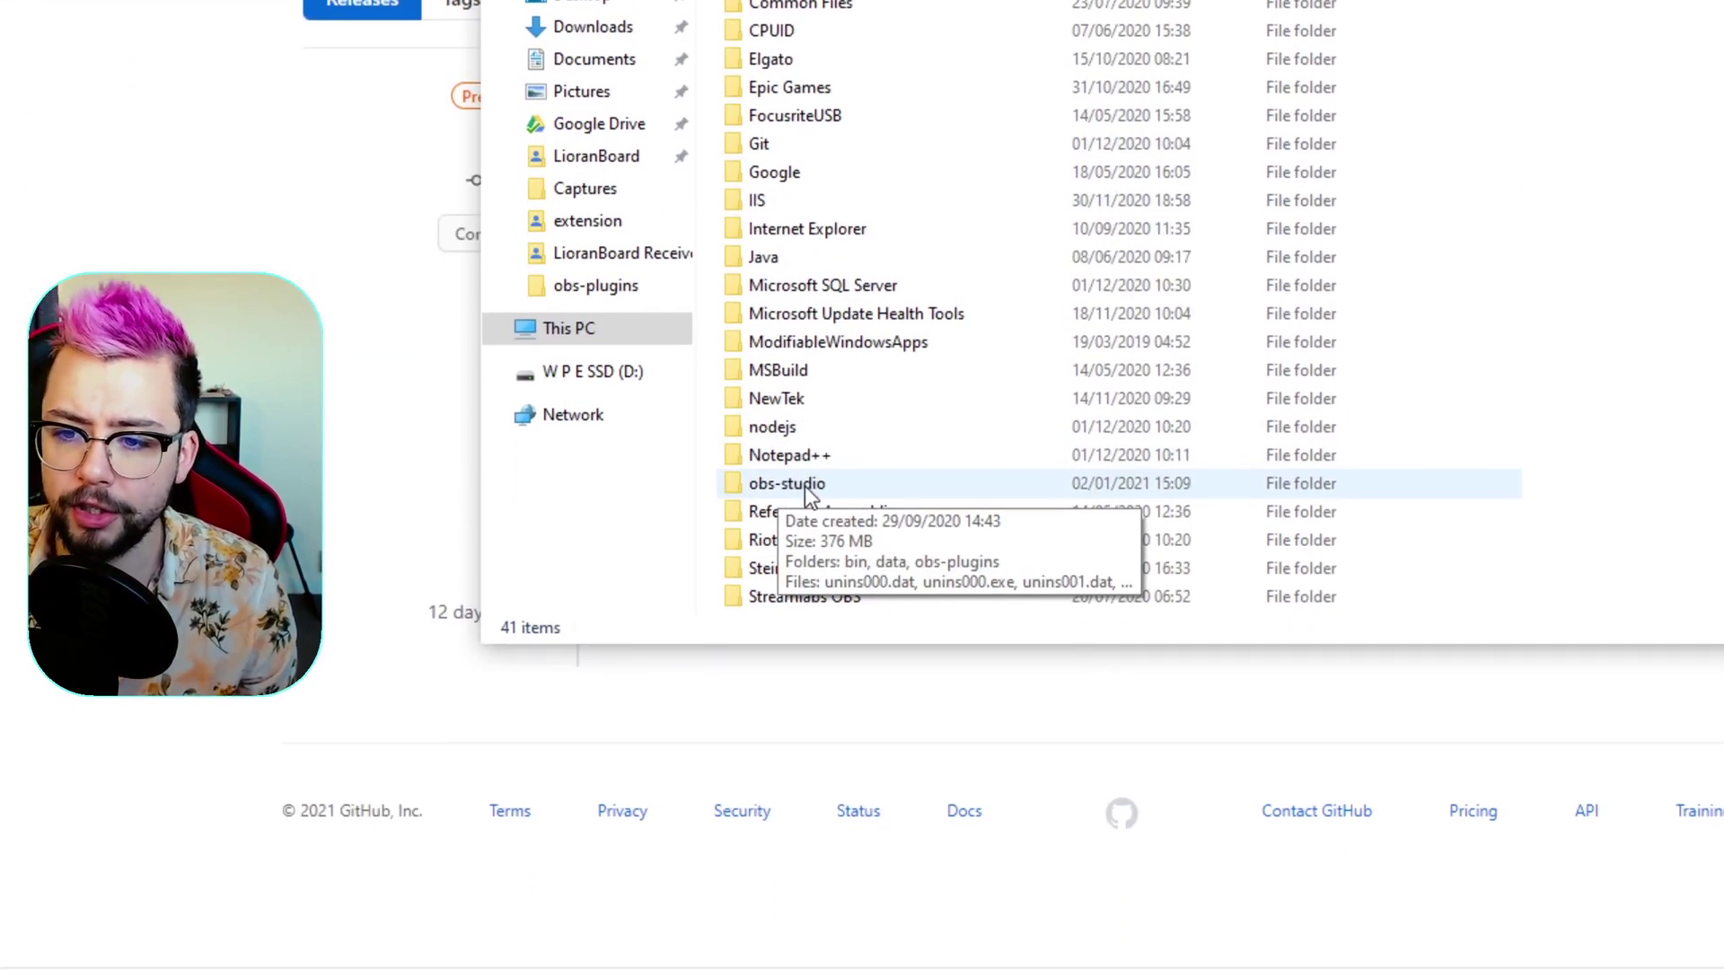
pyautogui.doubleClick(816, 486)
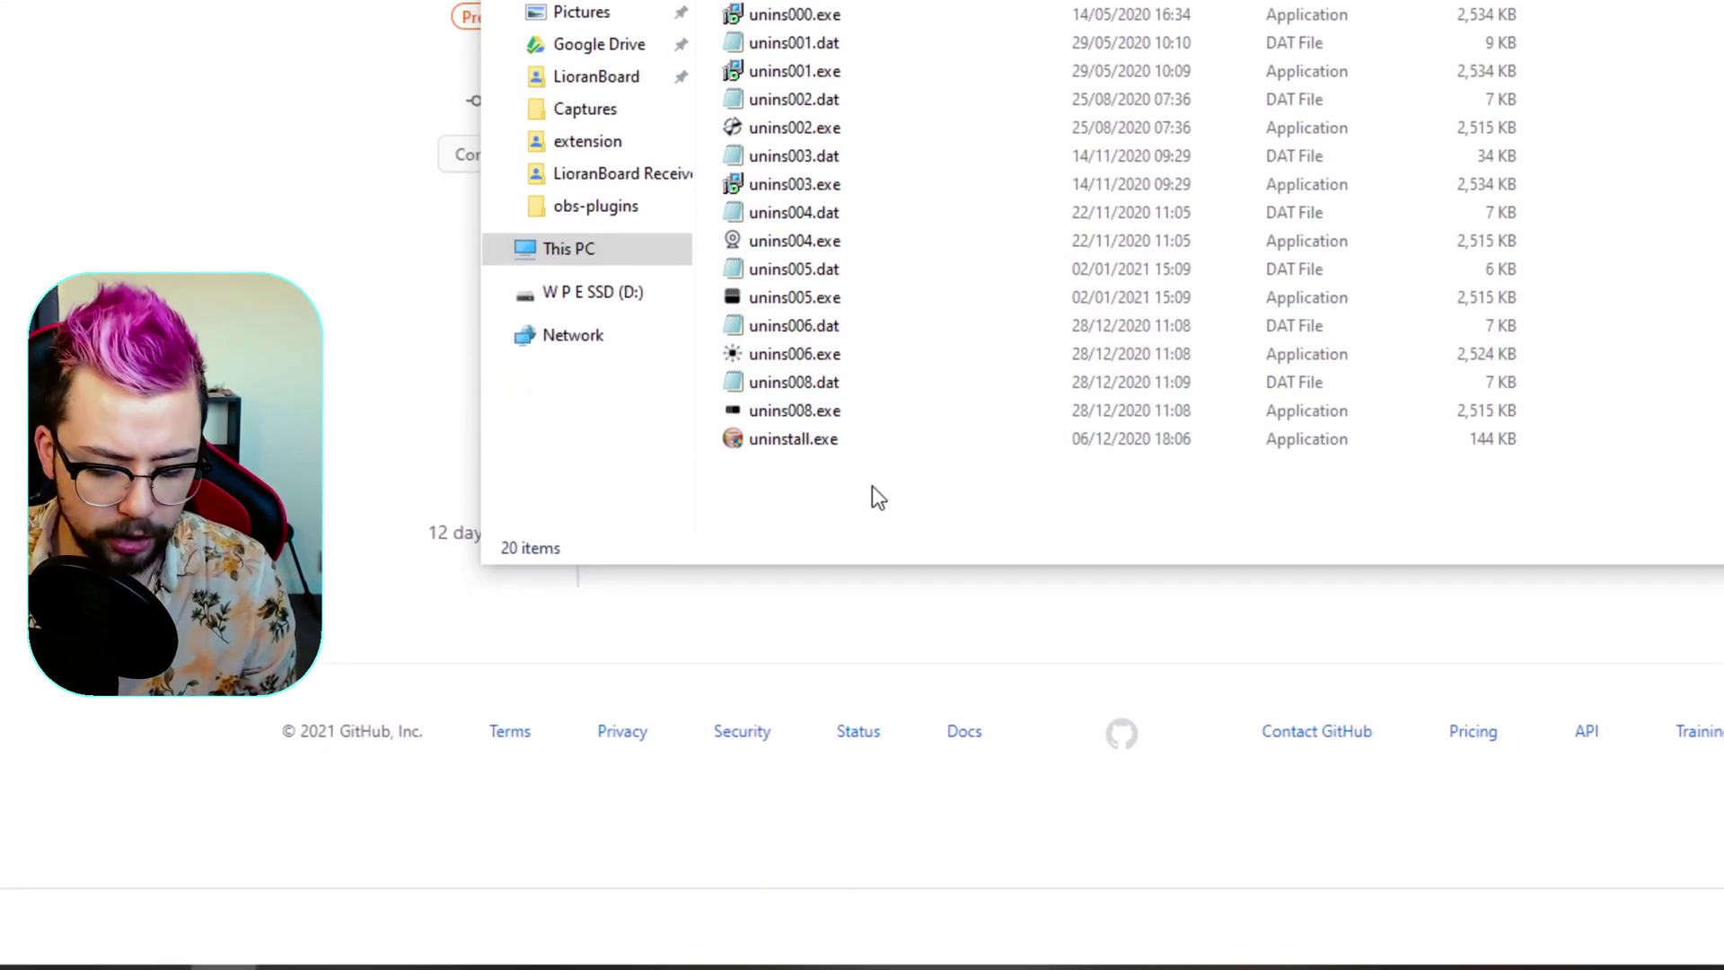
pyautogui.hotkey('ctrl', 'v')
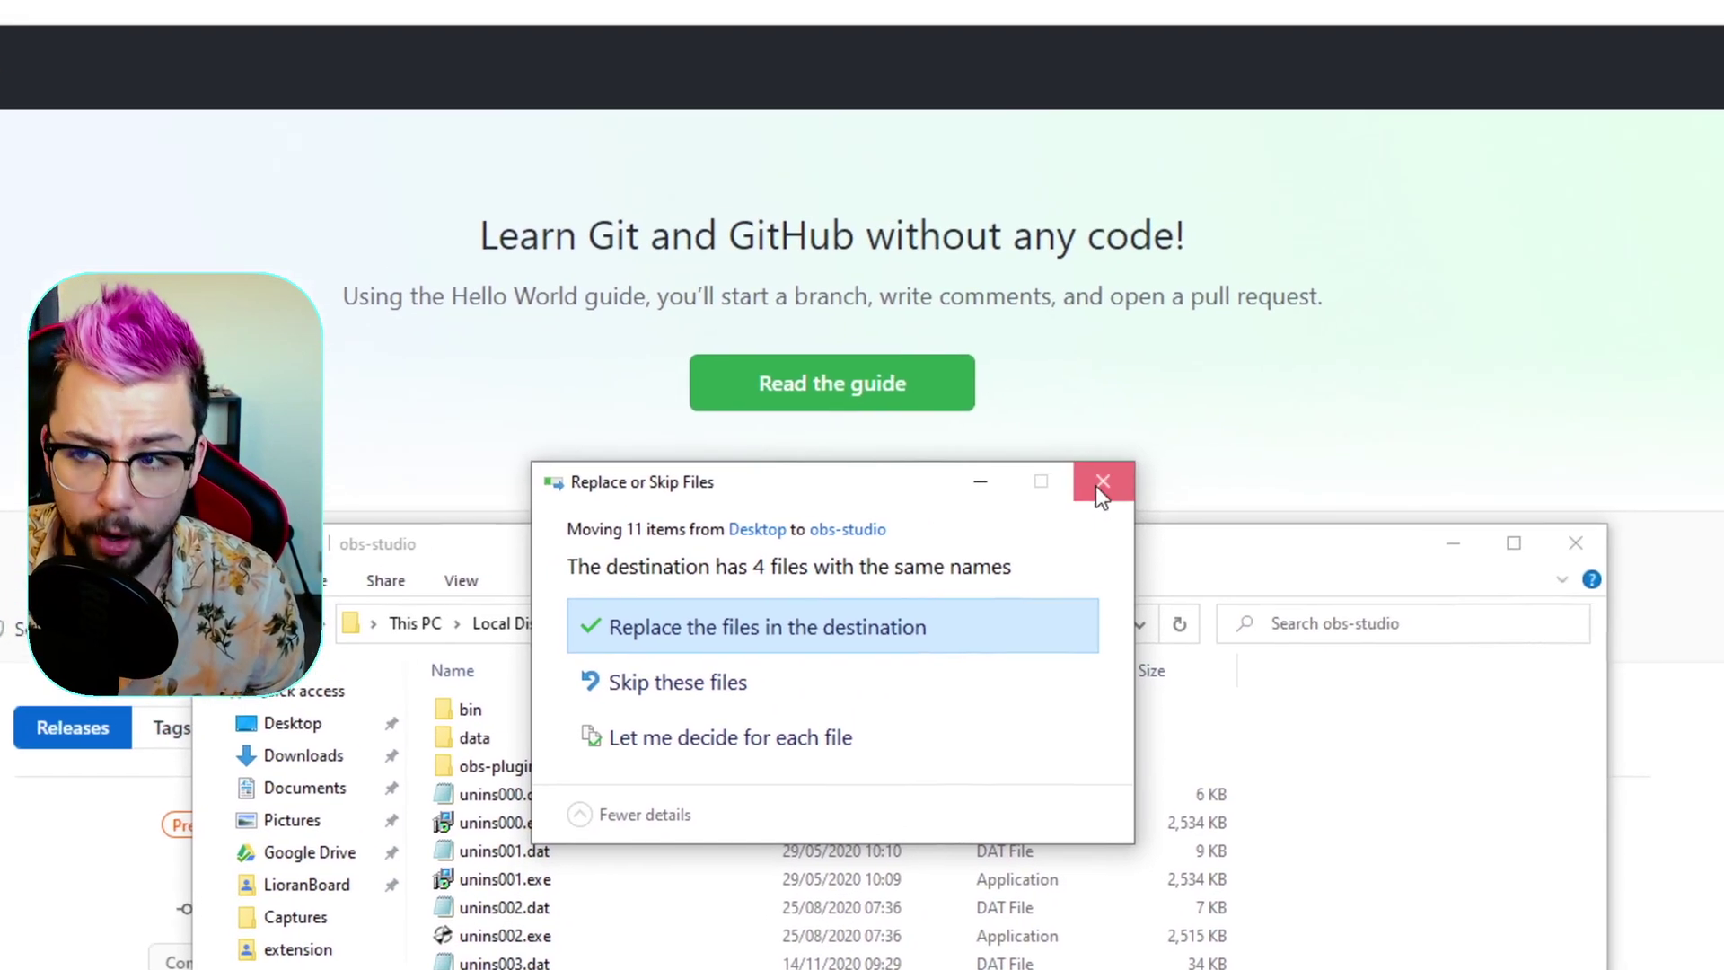
pyautogui.click(1390, 316)
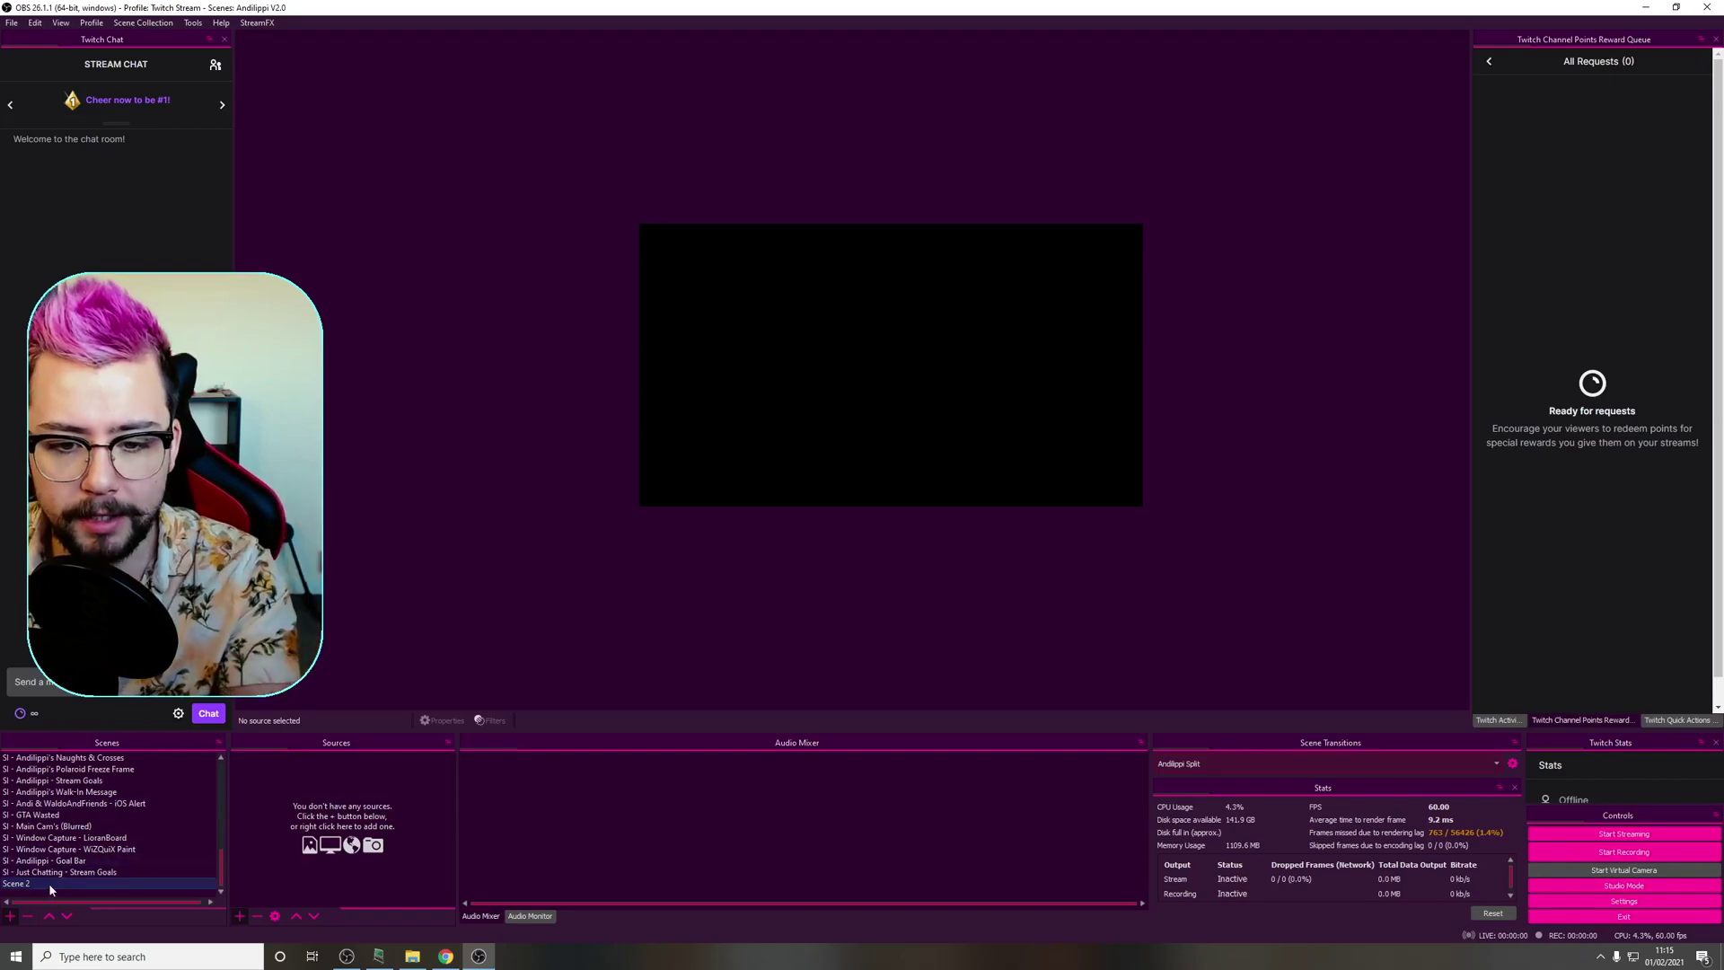
# Add the existing Window Capture - LioranBoard source to Scene 2
pyautogui.click(242, 915)
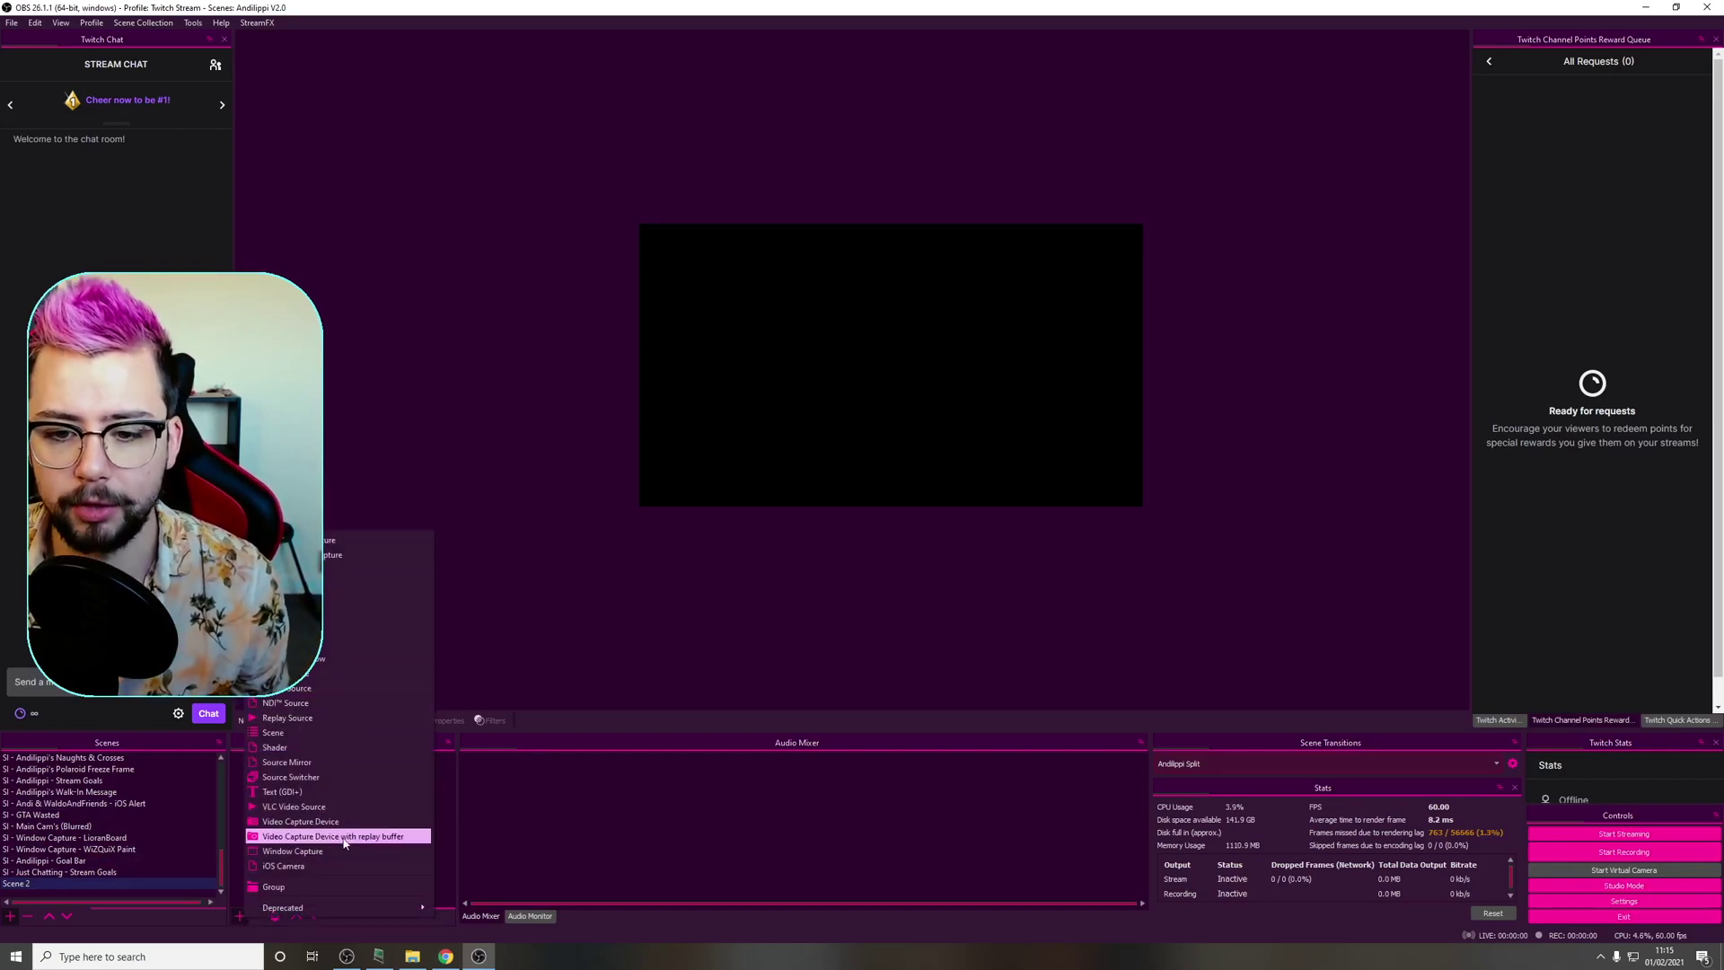
pyautogui.click(325, 860)
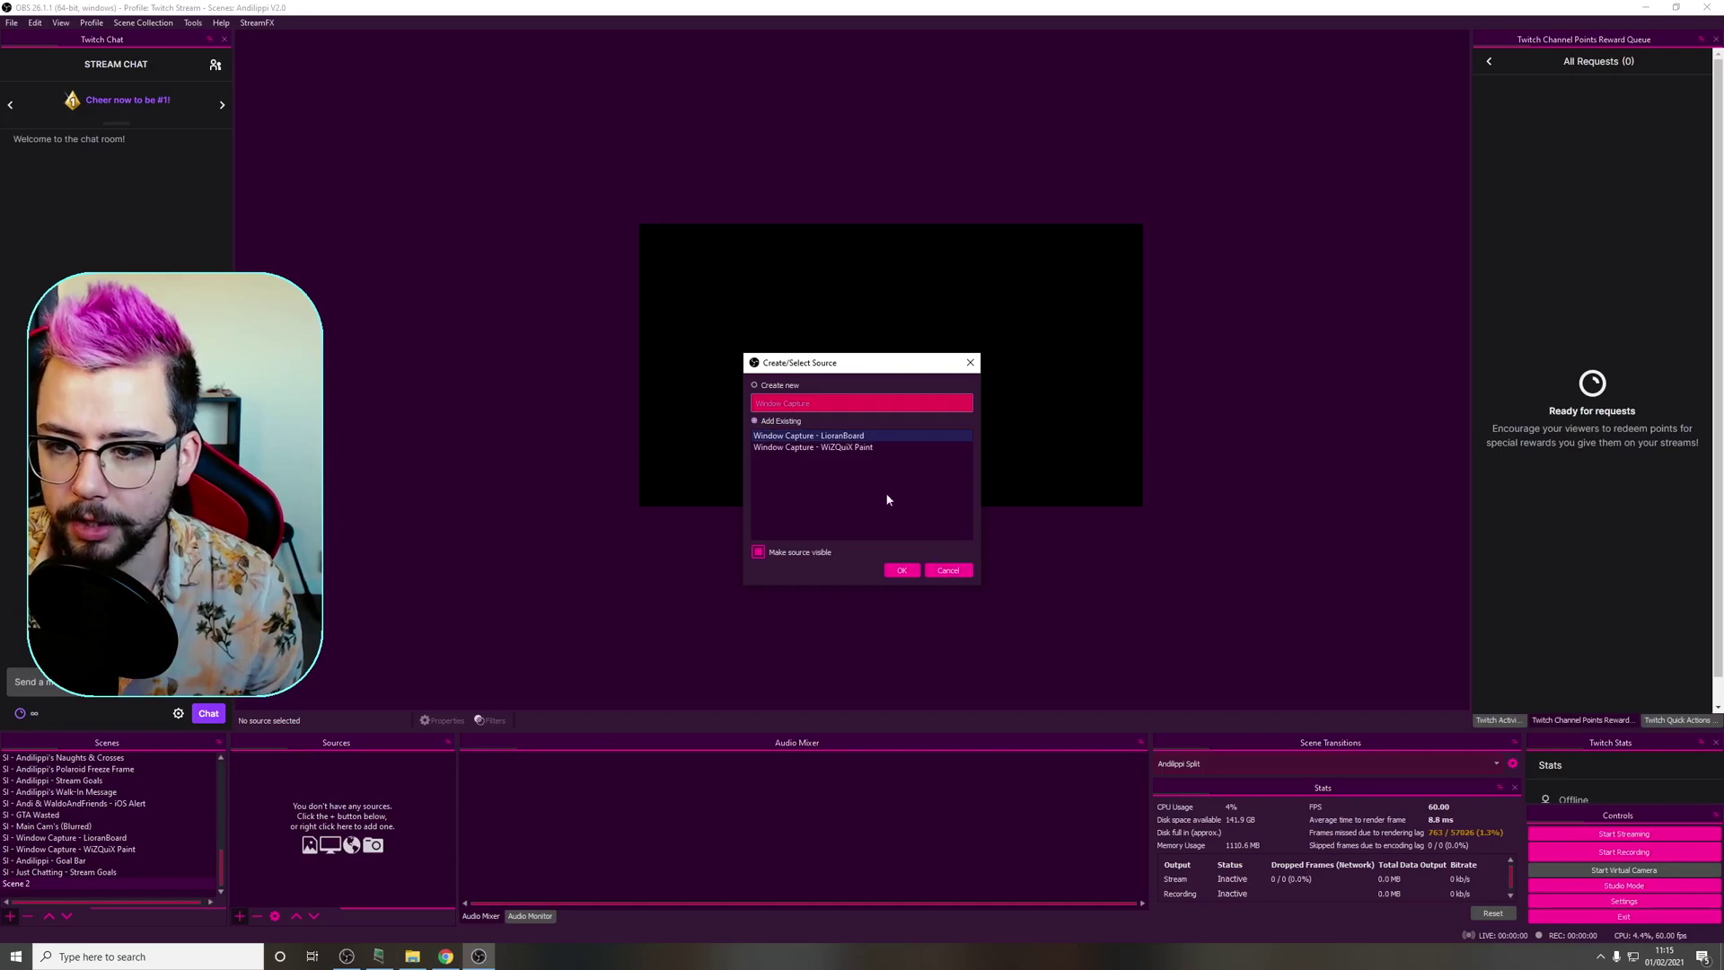
pyautogui.click(901, 571)
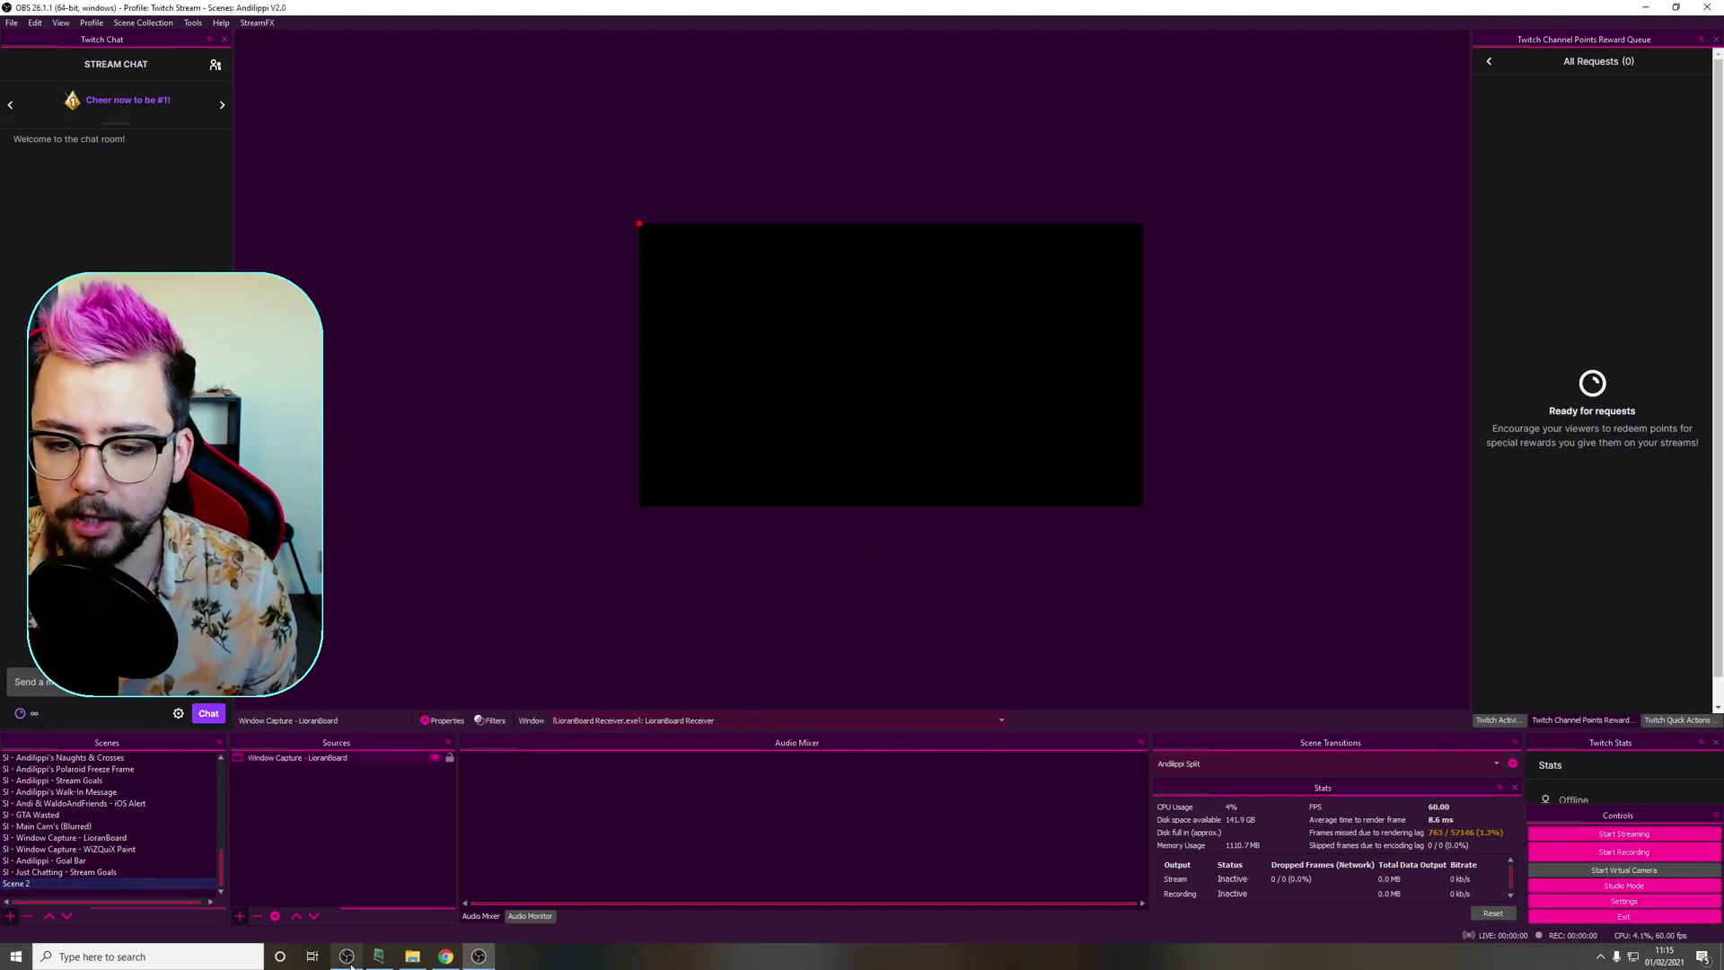
# Shift the LioranBoard Receiver window to the right and minimize it
pyautogui.click(380, 956)
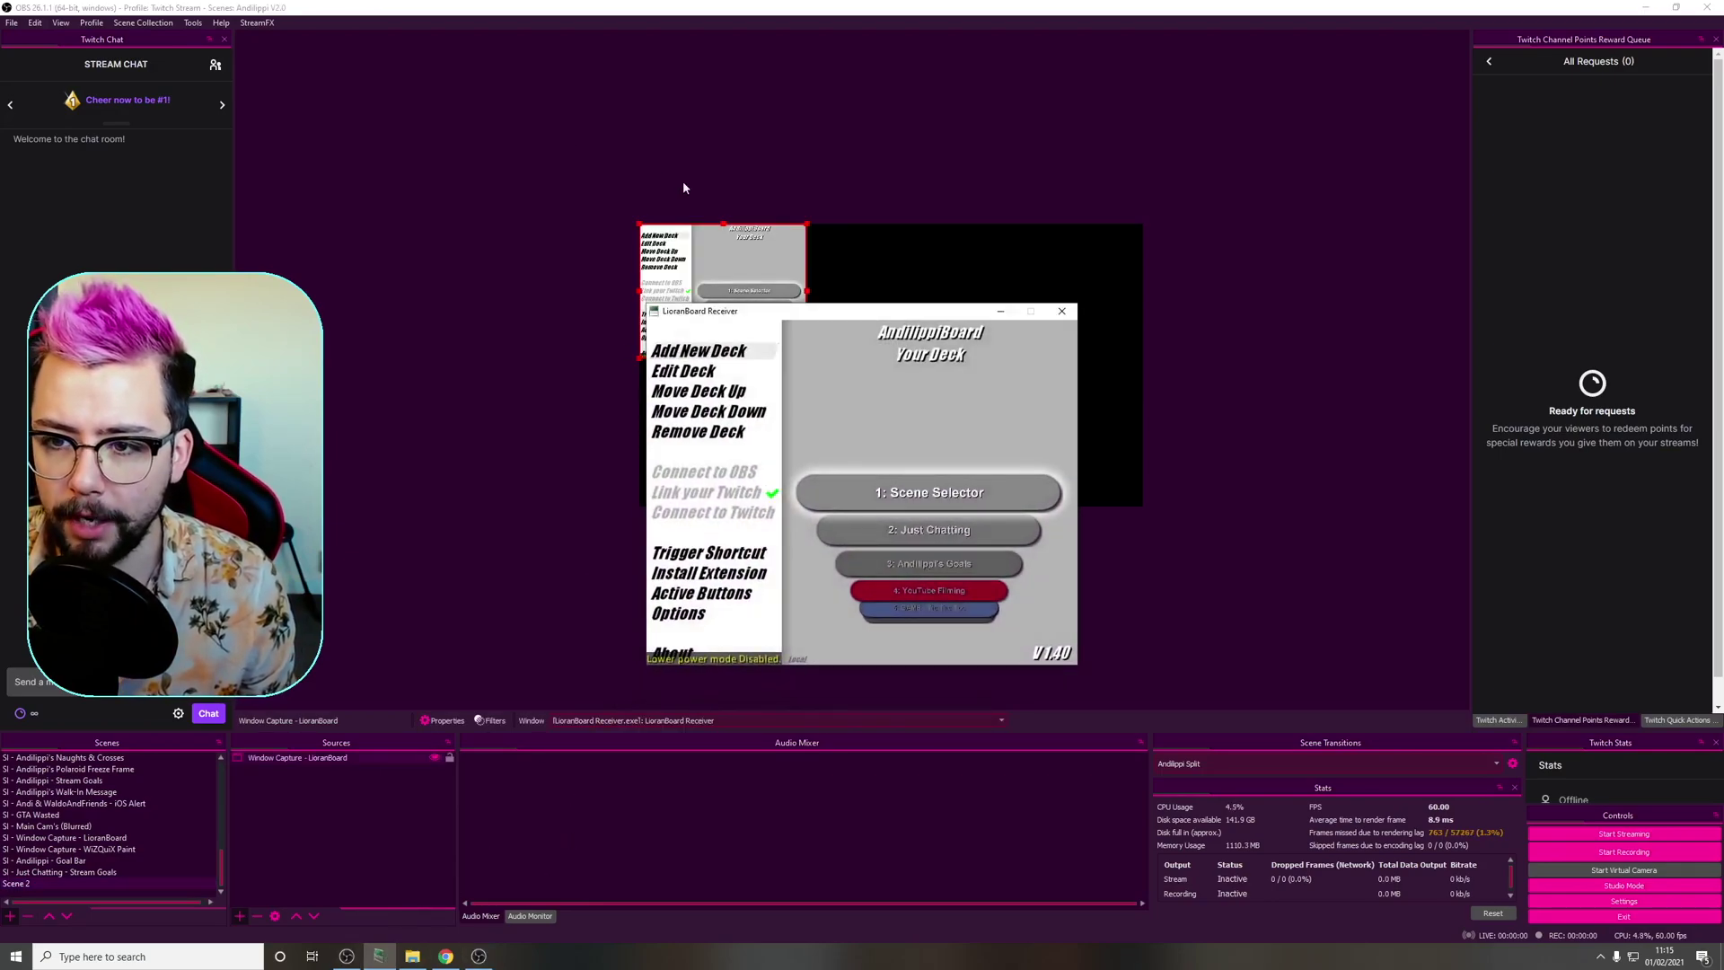
pyautogui.moveTo(773, 311); pyautogui.dragTo(958, 423)
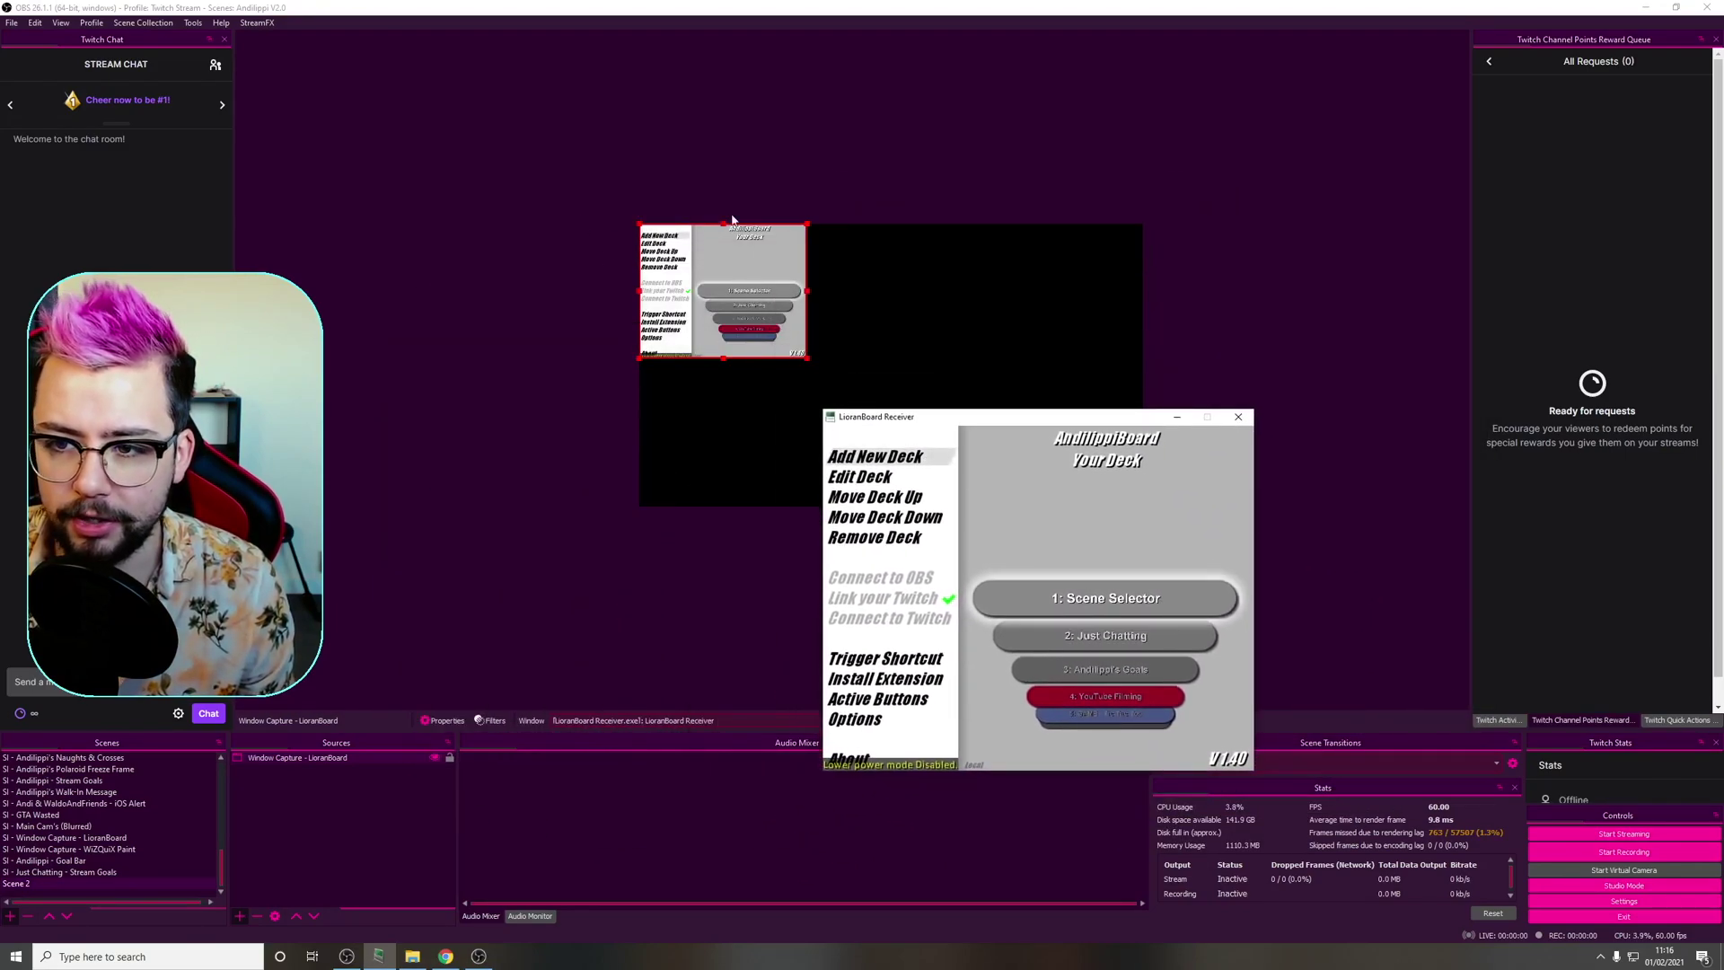
pyautogui.click(1177, 419)
# Add a Window follower filter to Scene 2 under its default name, then close Filters
pyautogui.rightClick(34, 882)
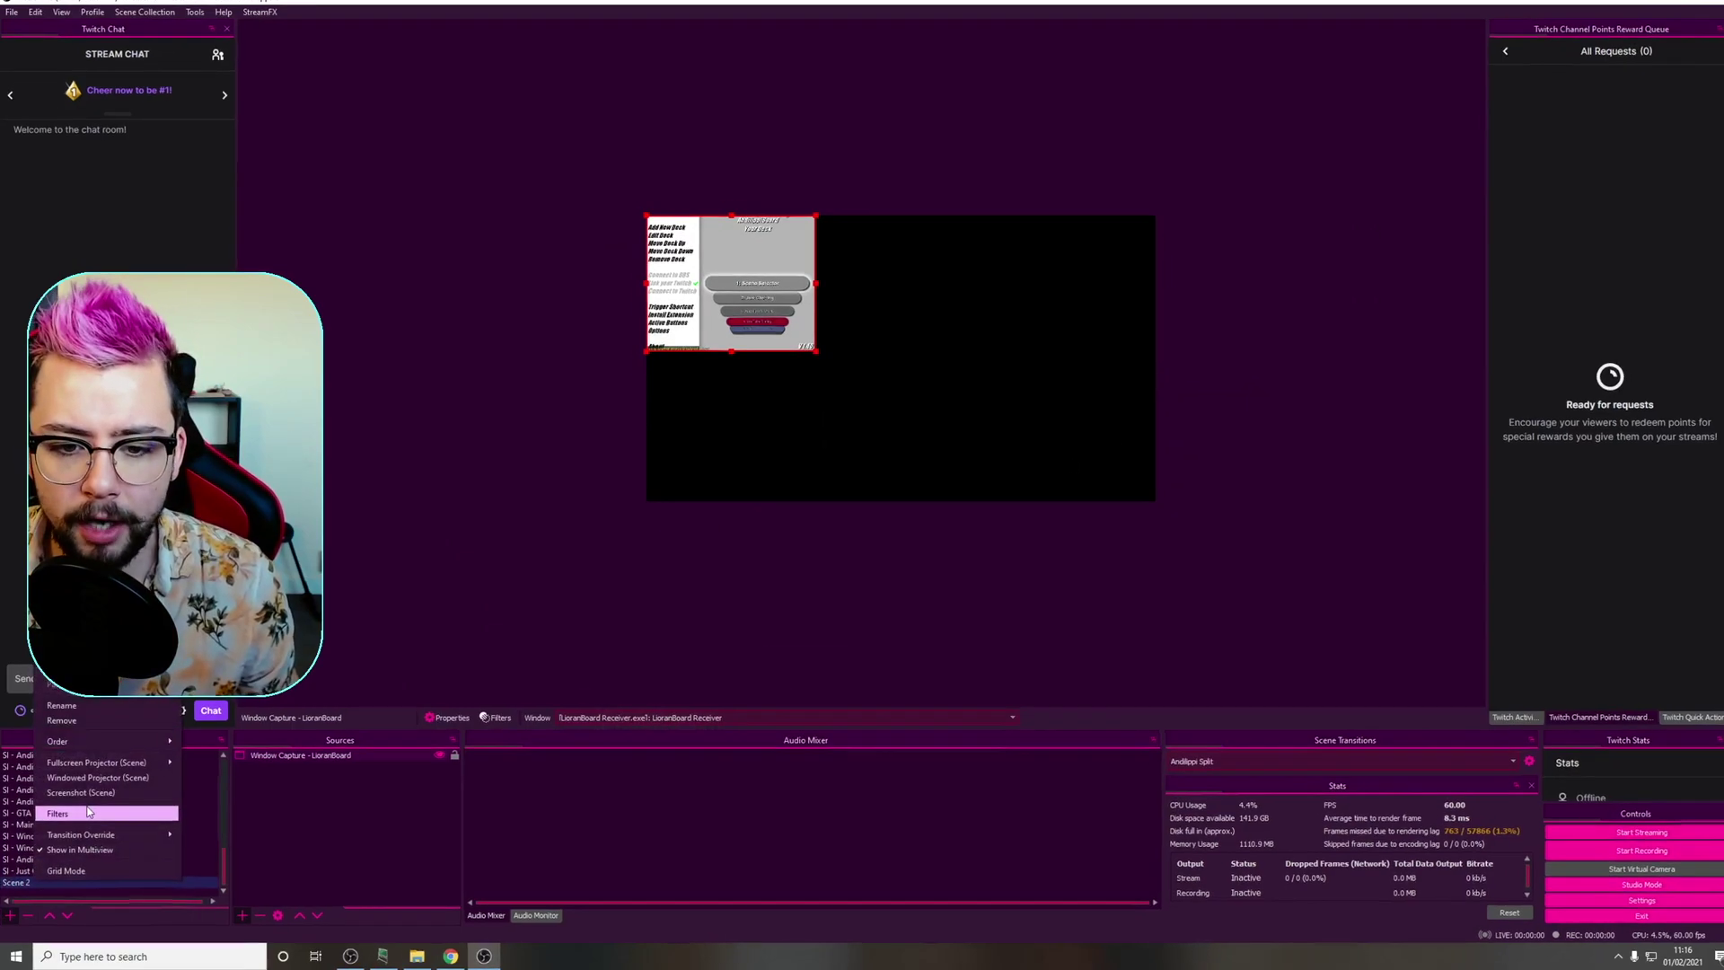
pyautogui.click(88, 811)
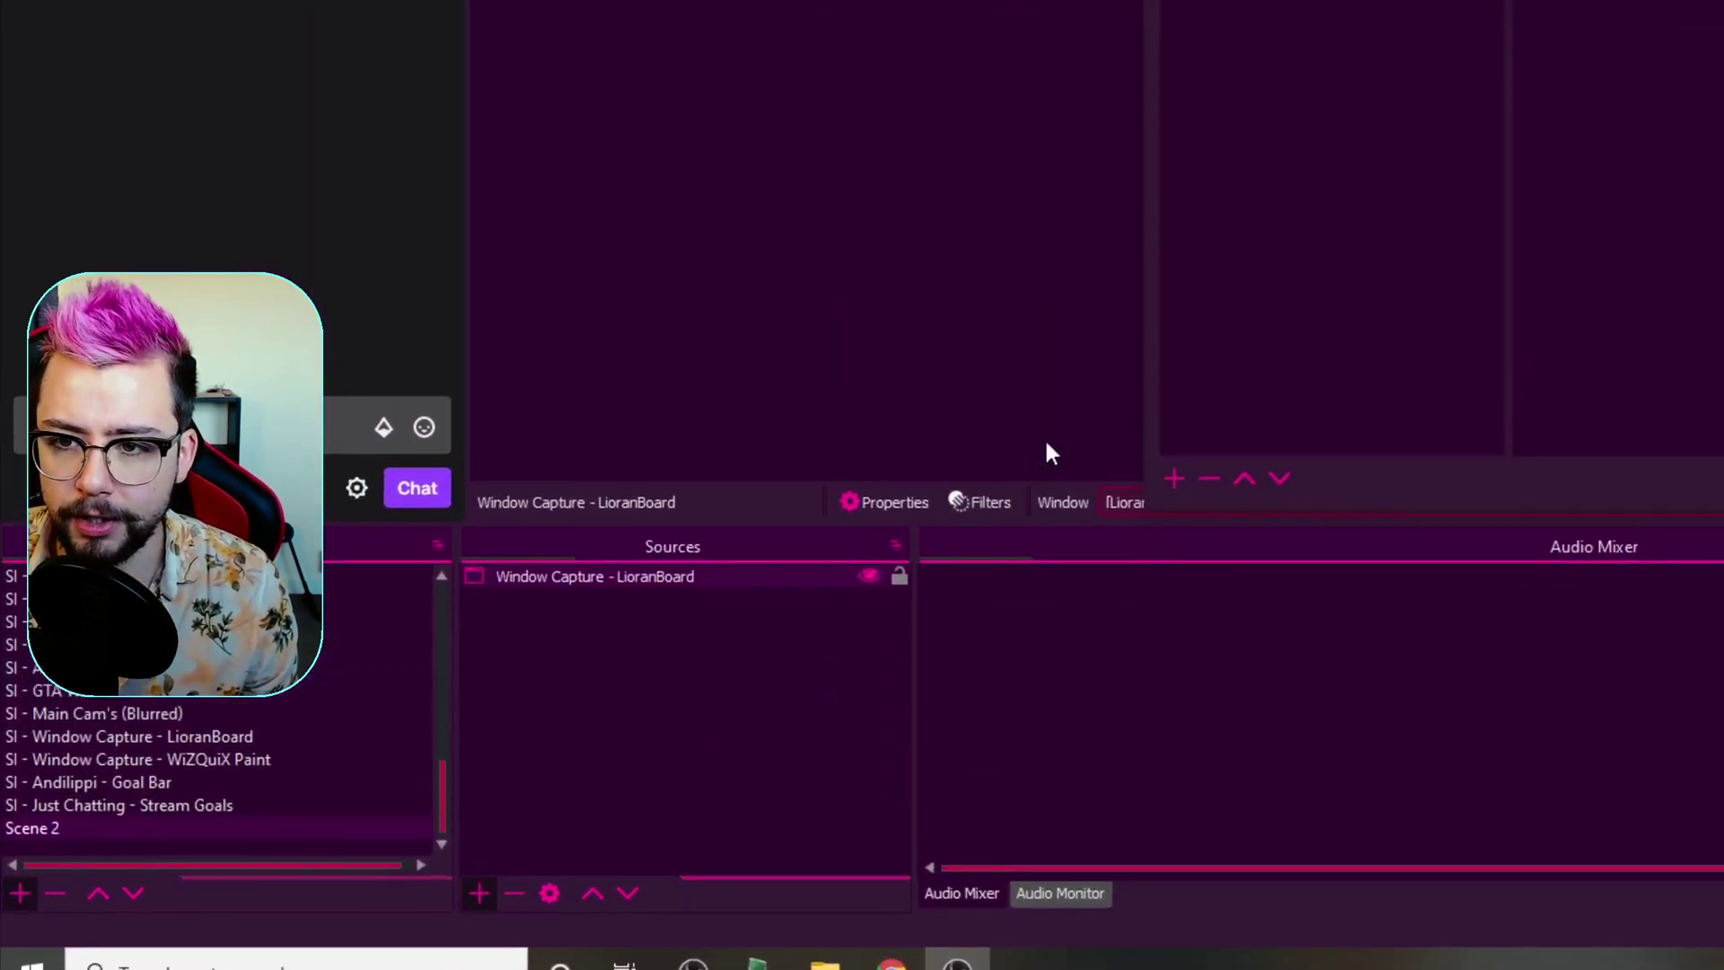
pyautogui.click(593, 705)
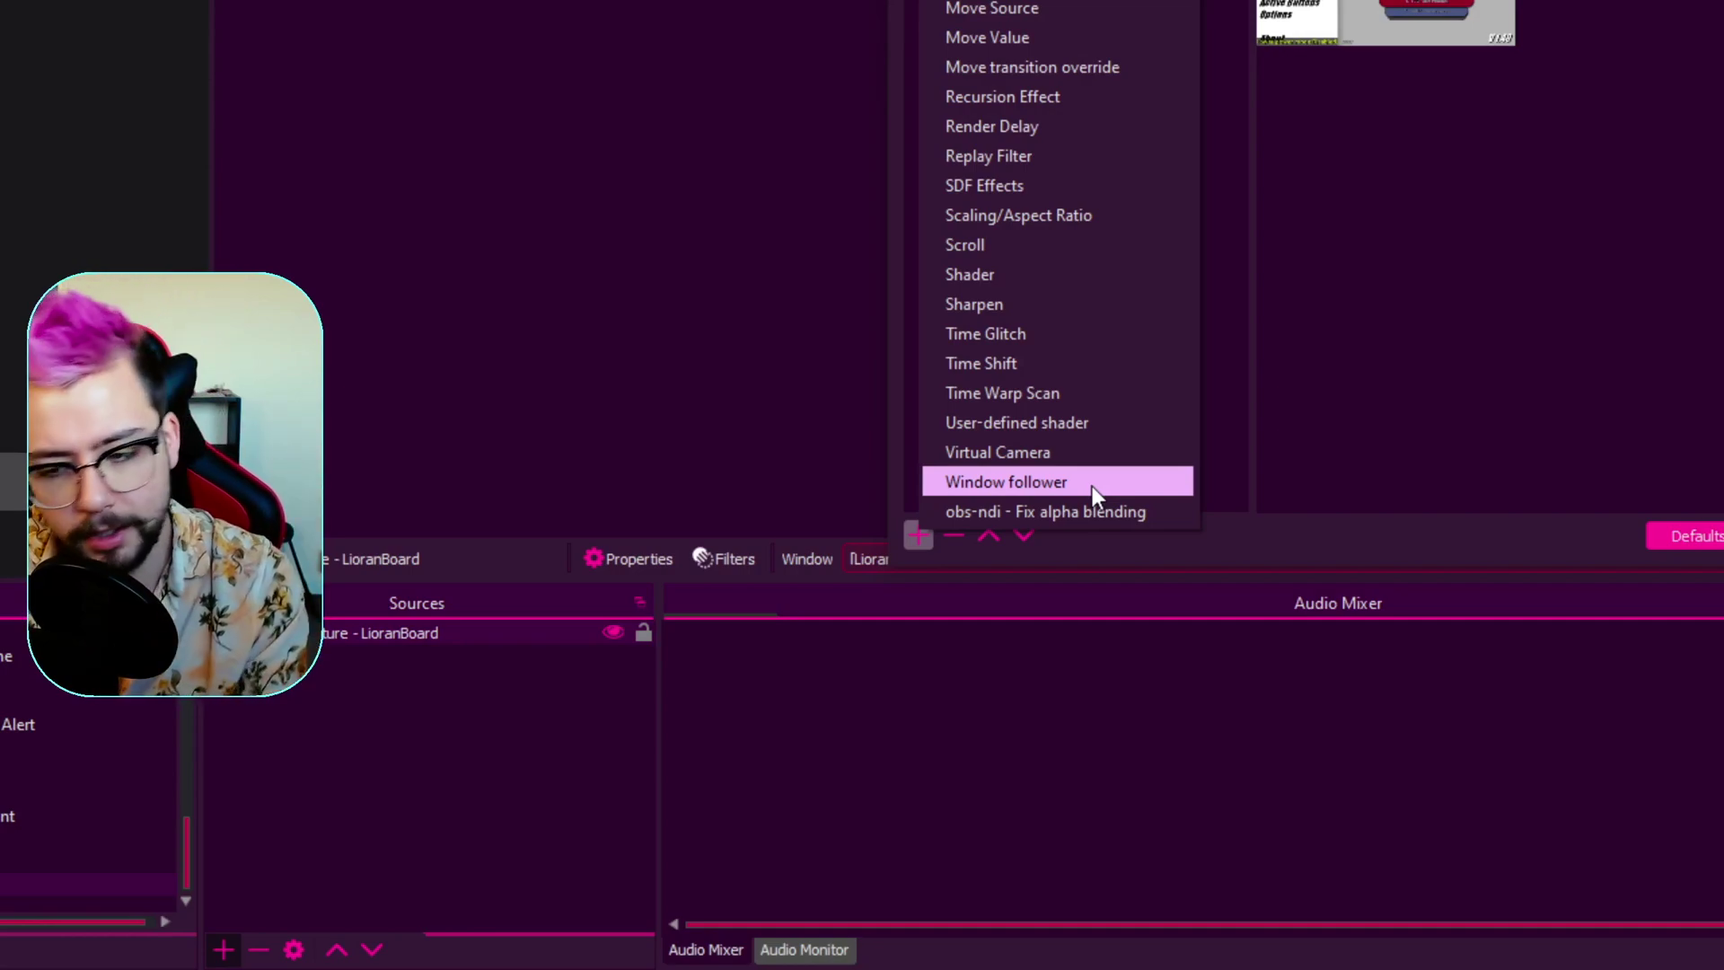
pyautogui.click(1092, 486)
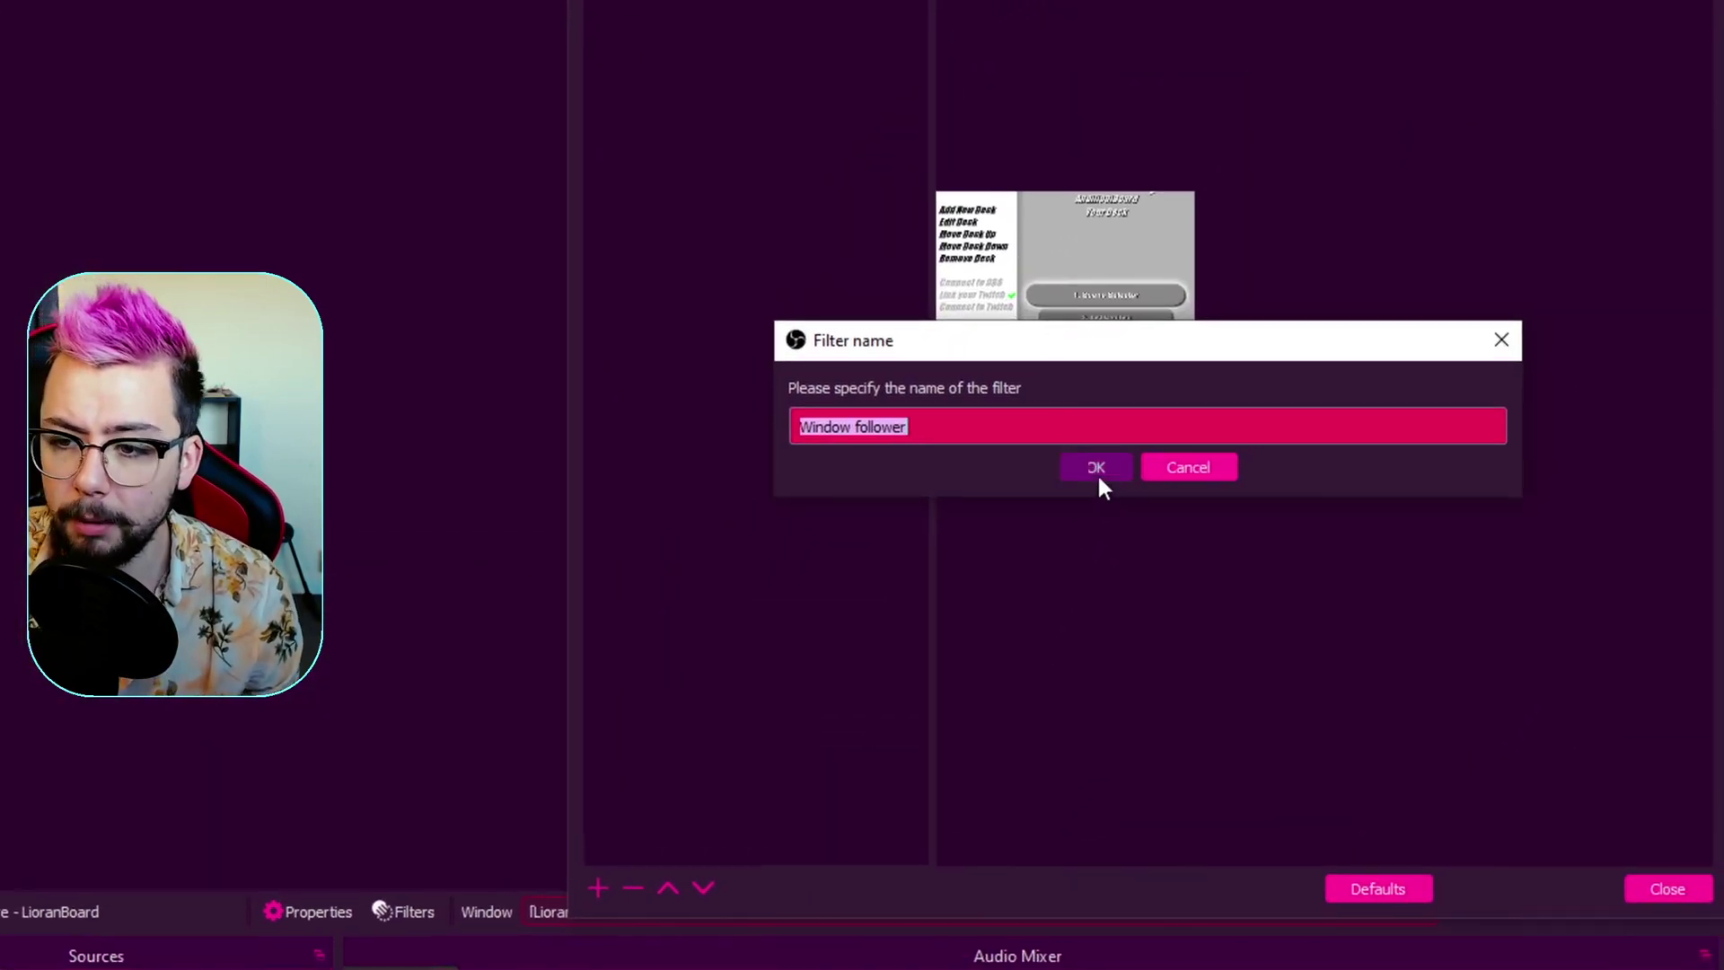
pyautogui.click(1093, 473)
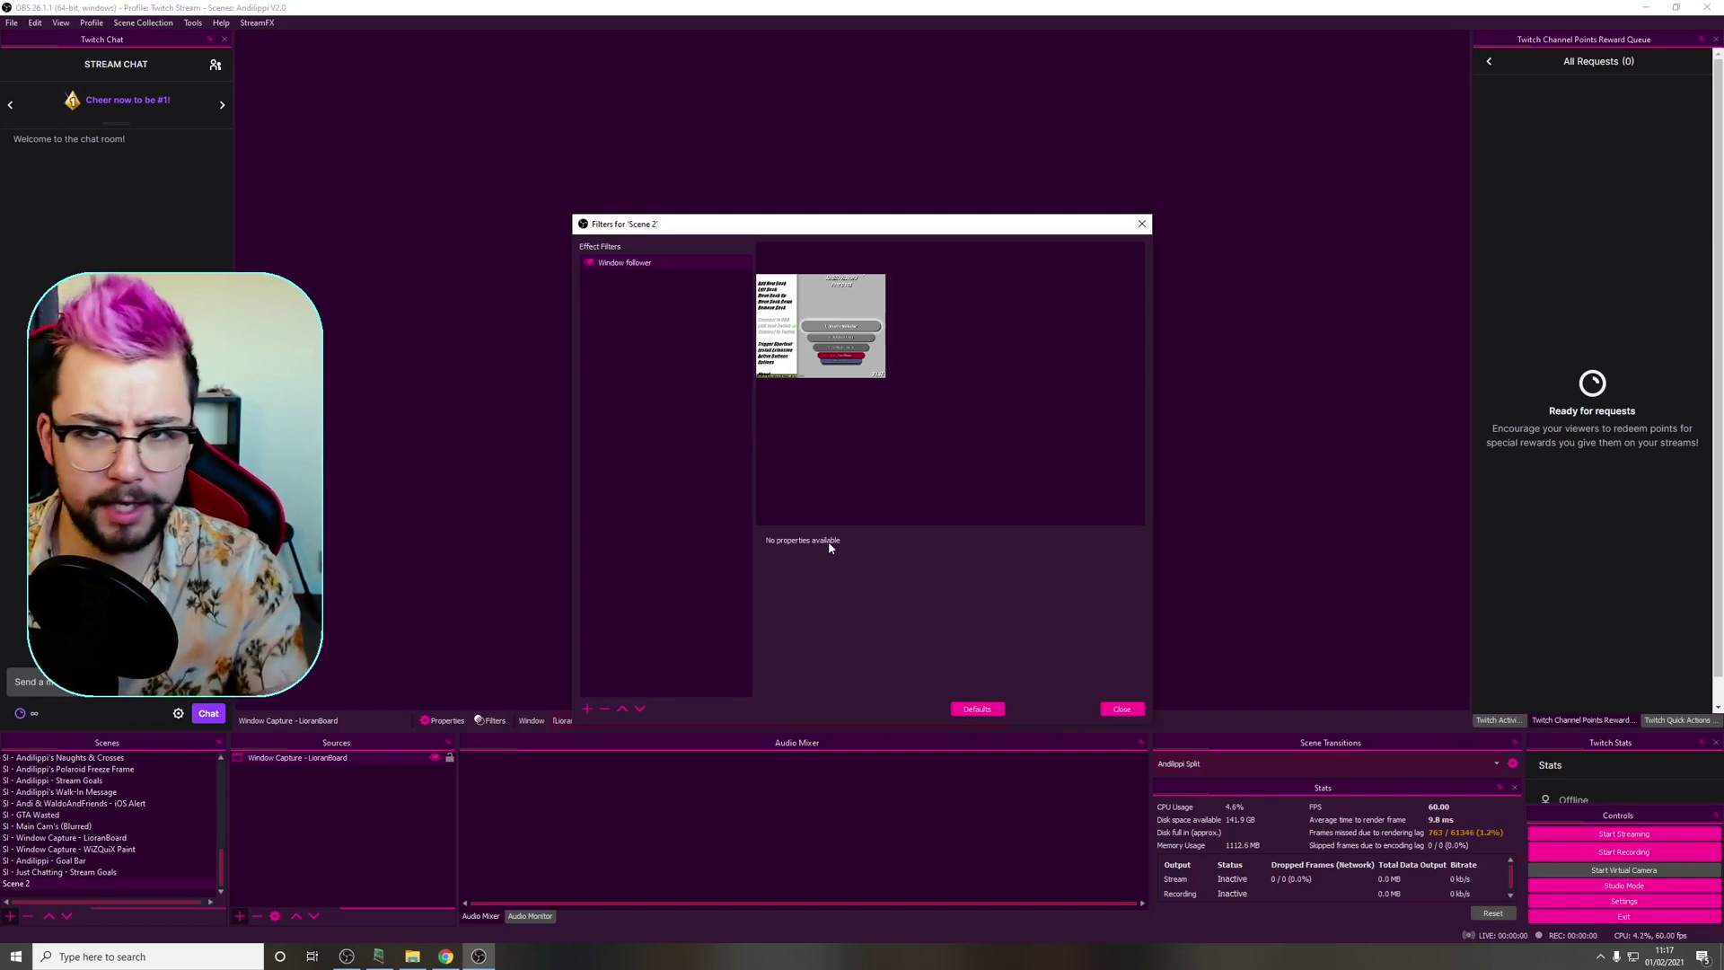
pyautogui.click(1124, 709)
# Reopen Scene 2's filters and point the Window follower at Window Capture - LioranBoard
pyautogui.rightClick(50, 881)
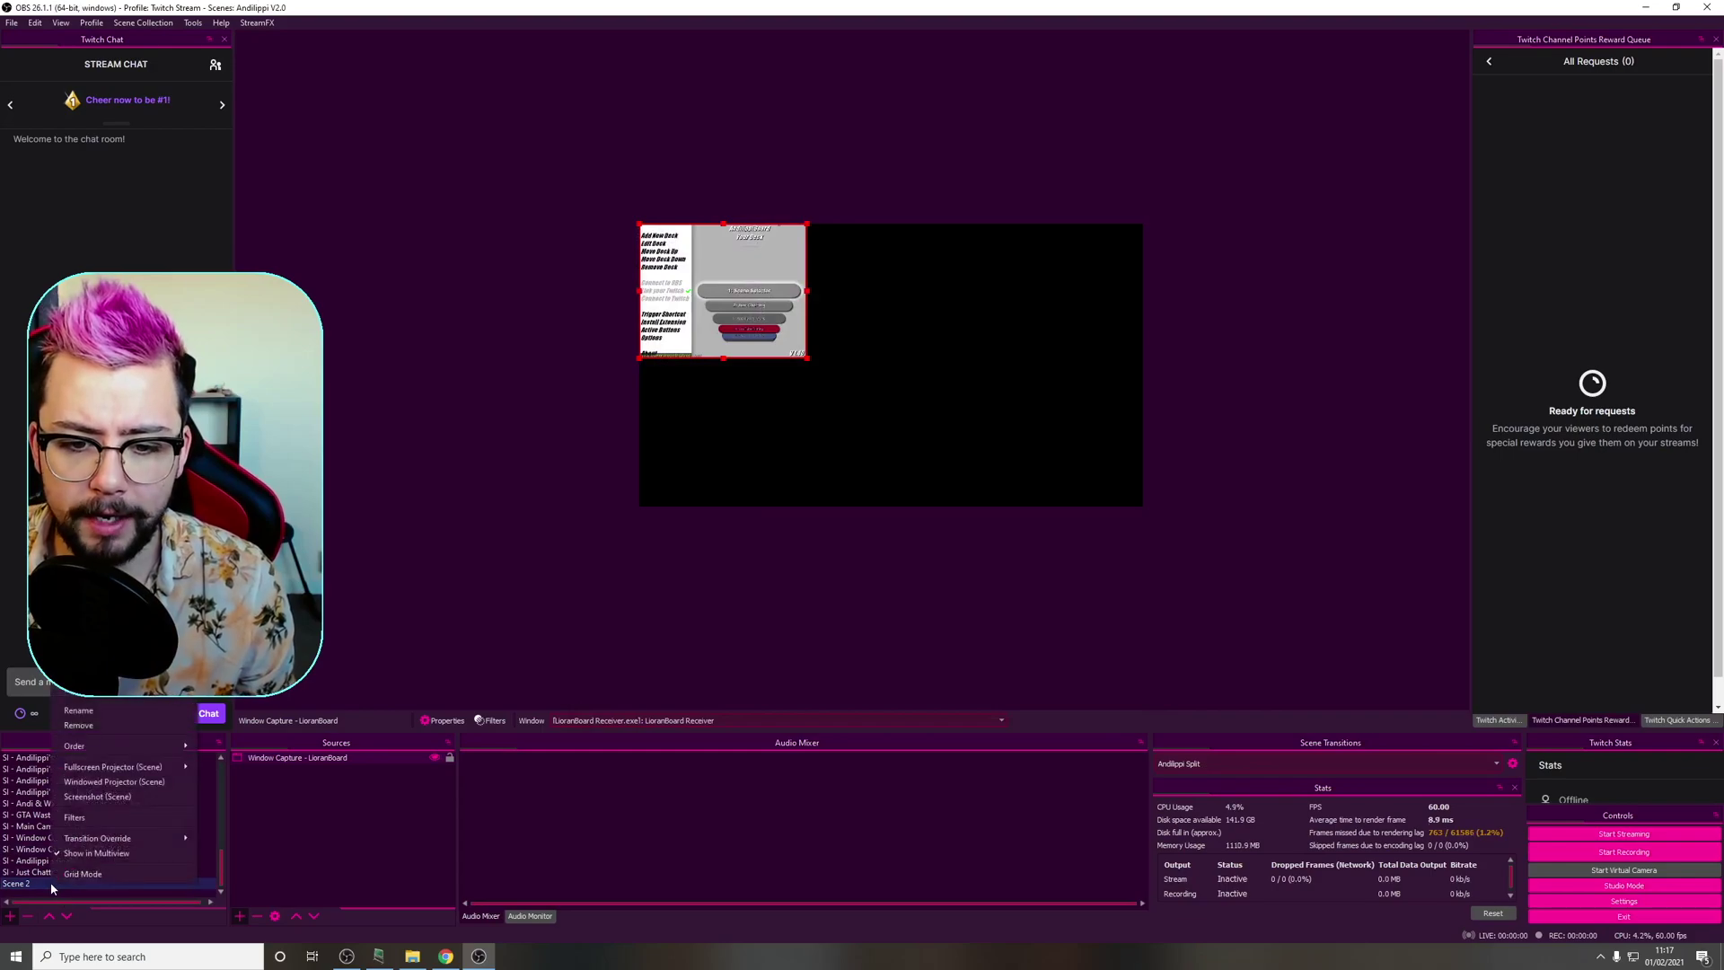
pyautogui.click(86, 819)
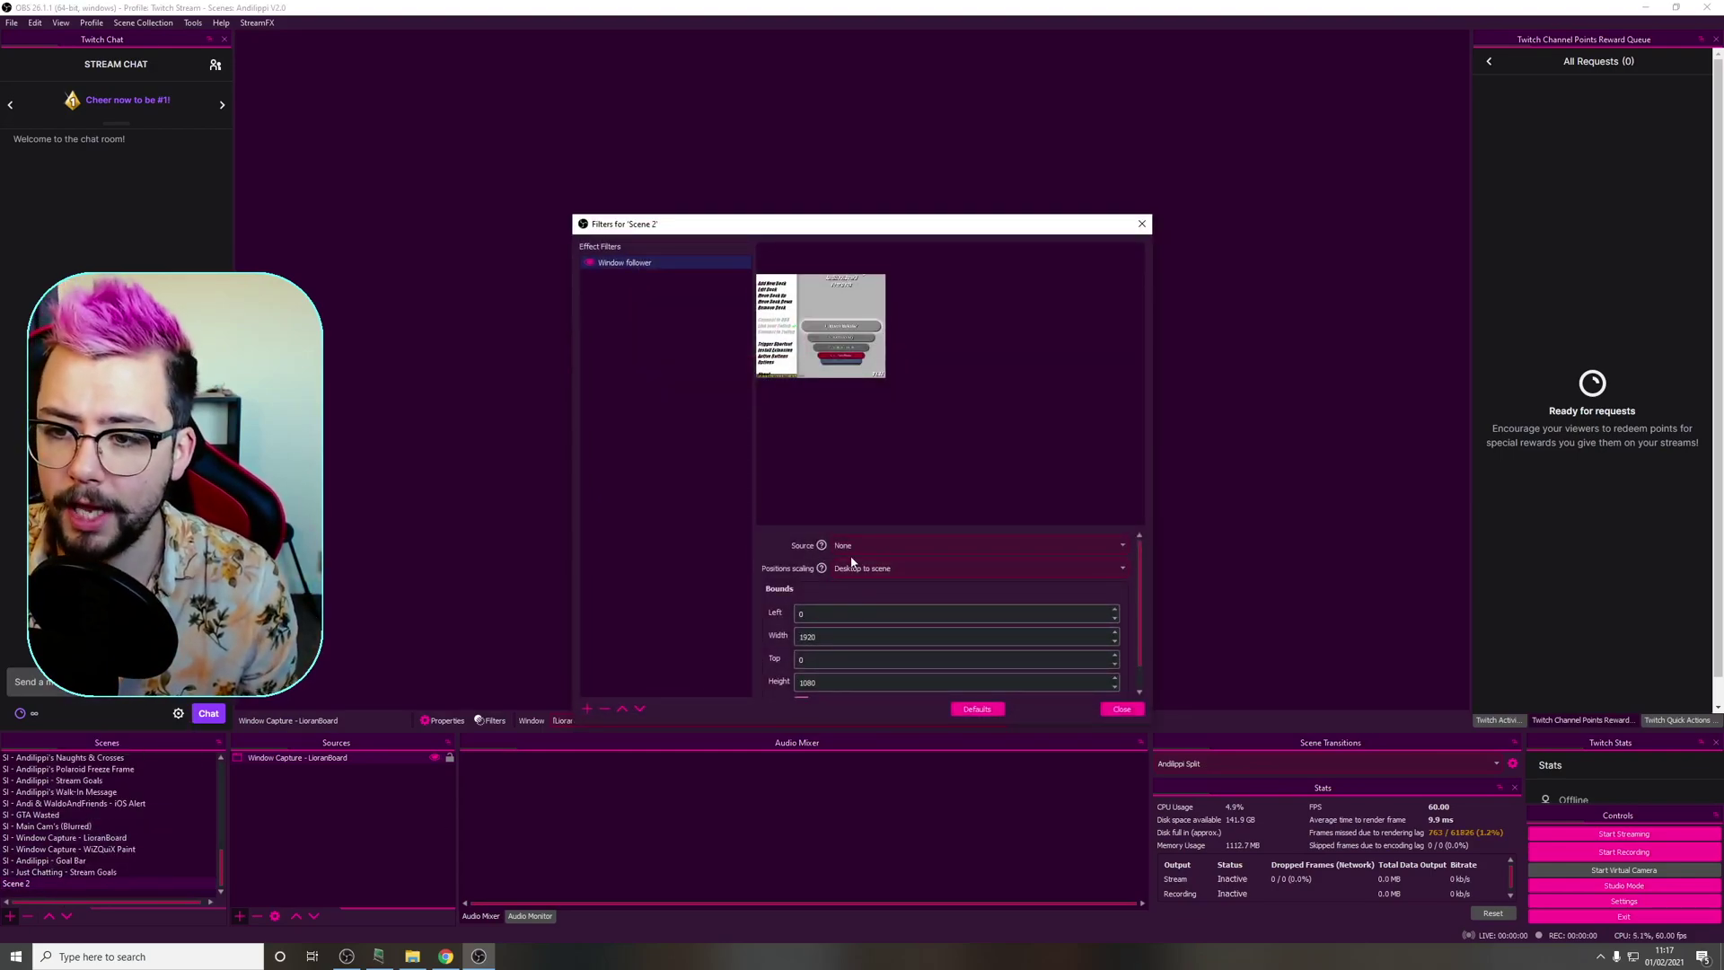
pyautogui.scroll(-1, 904, 545)
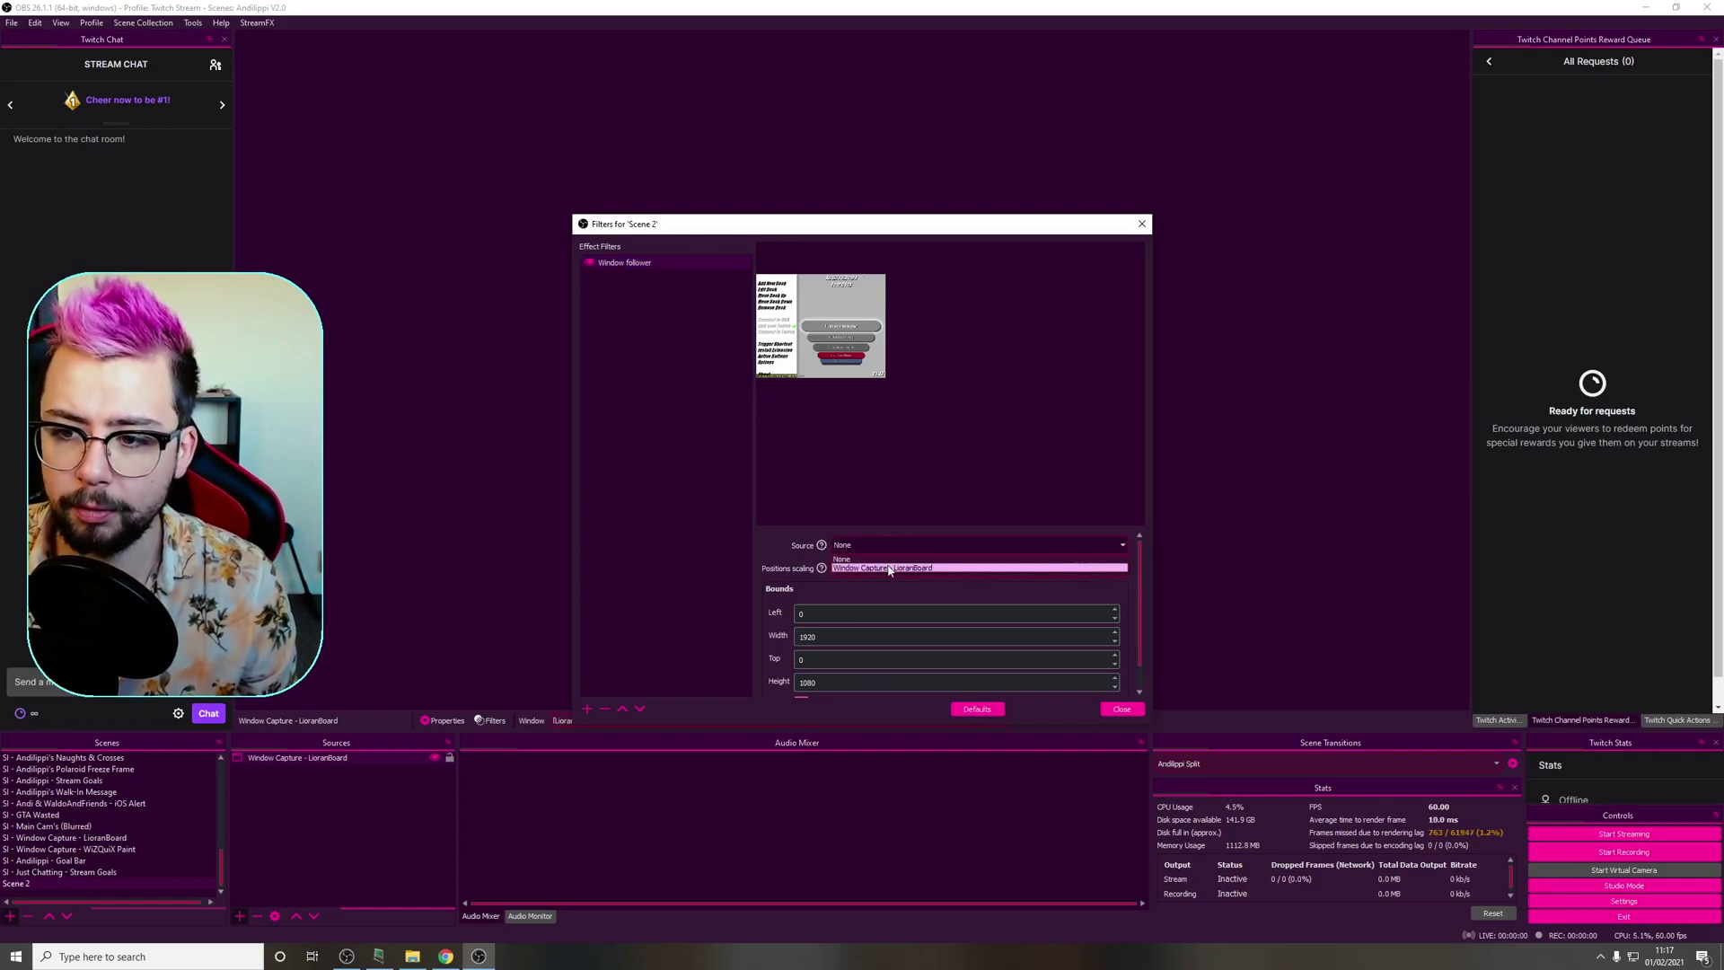
pyautogui.moveTo(827, 231); pyautogui.dragTo(951, 143)
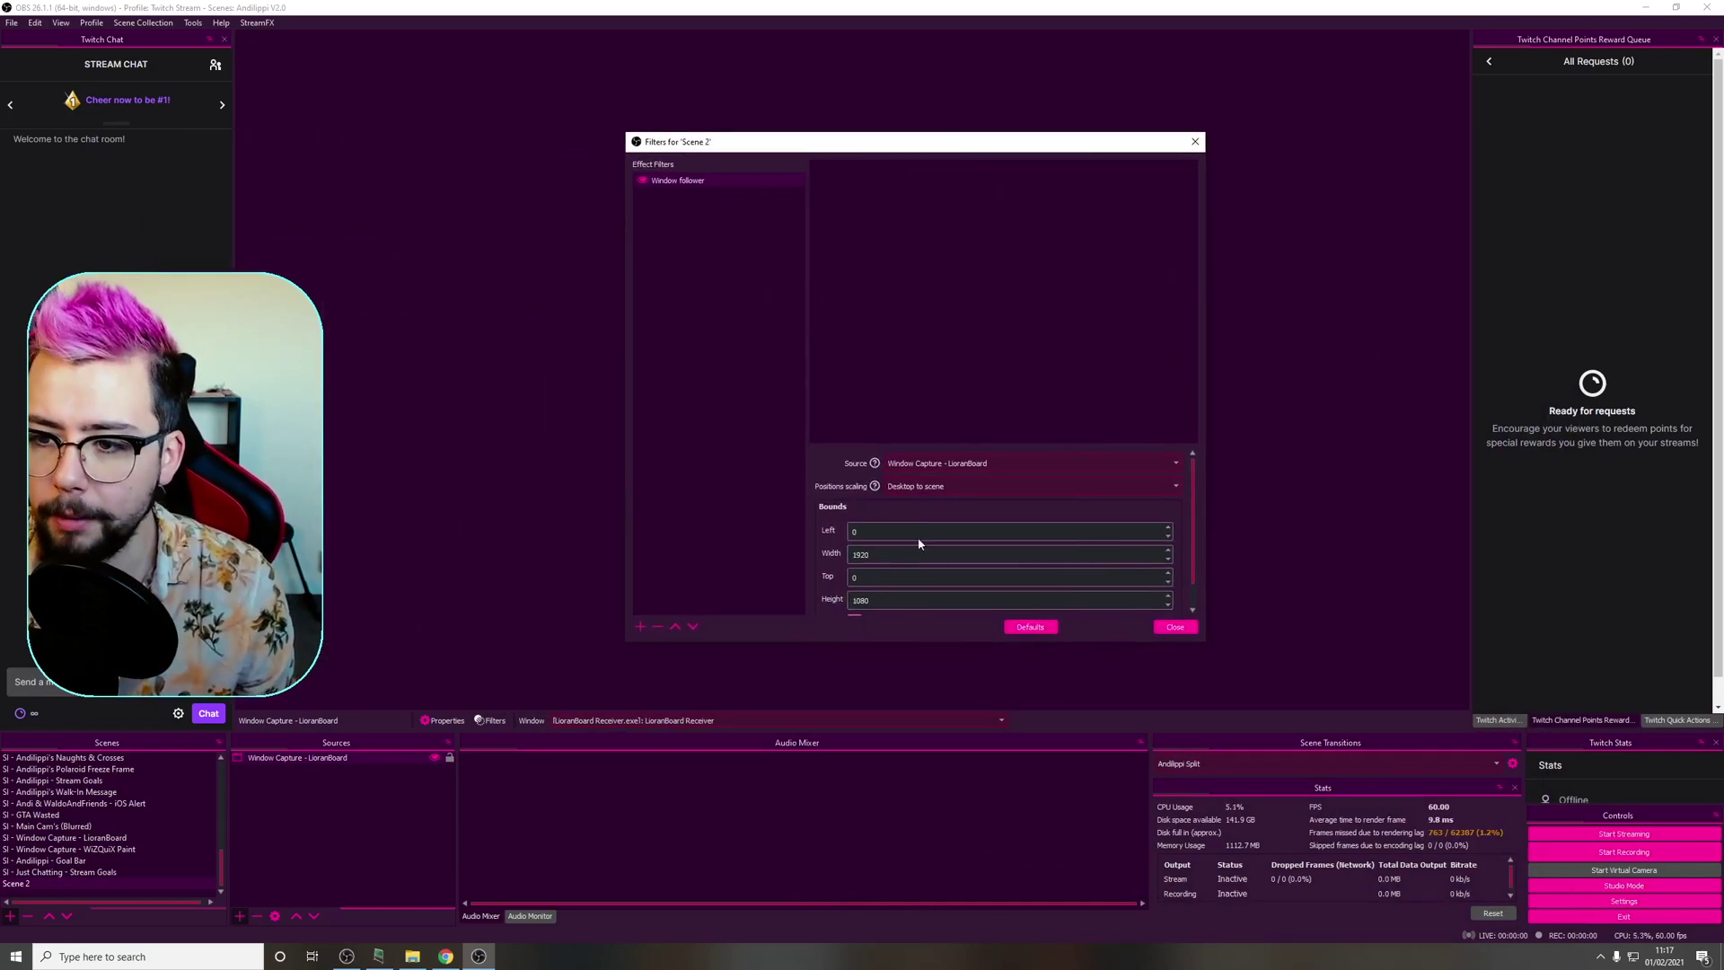
pyautogui.click(378, 955)
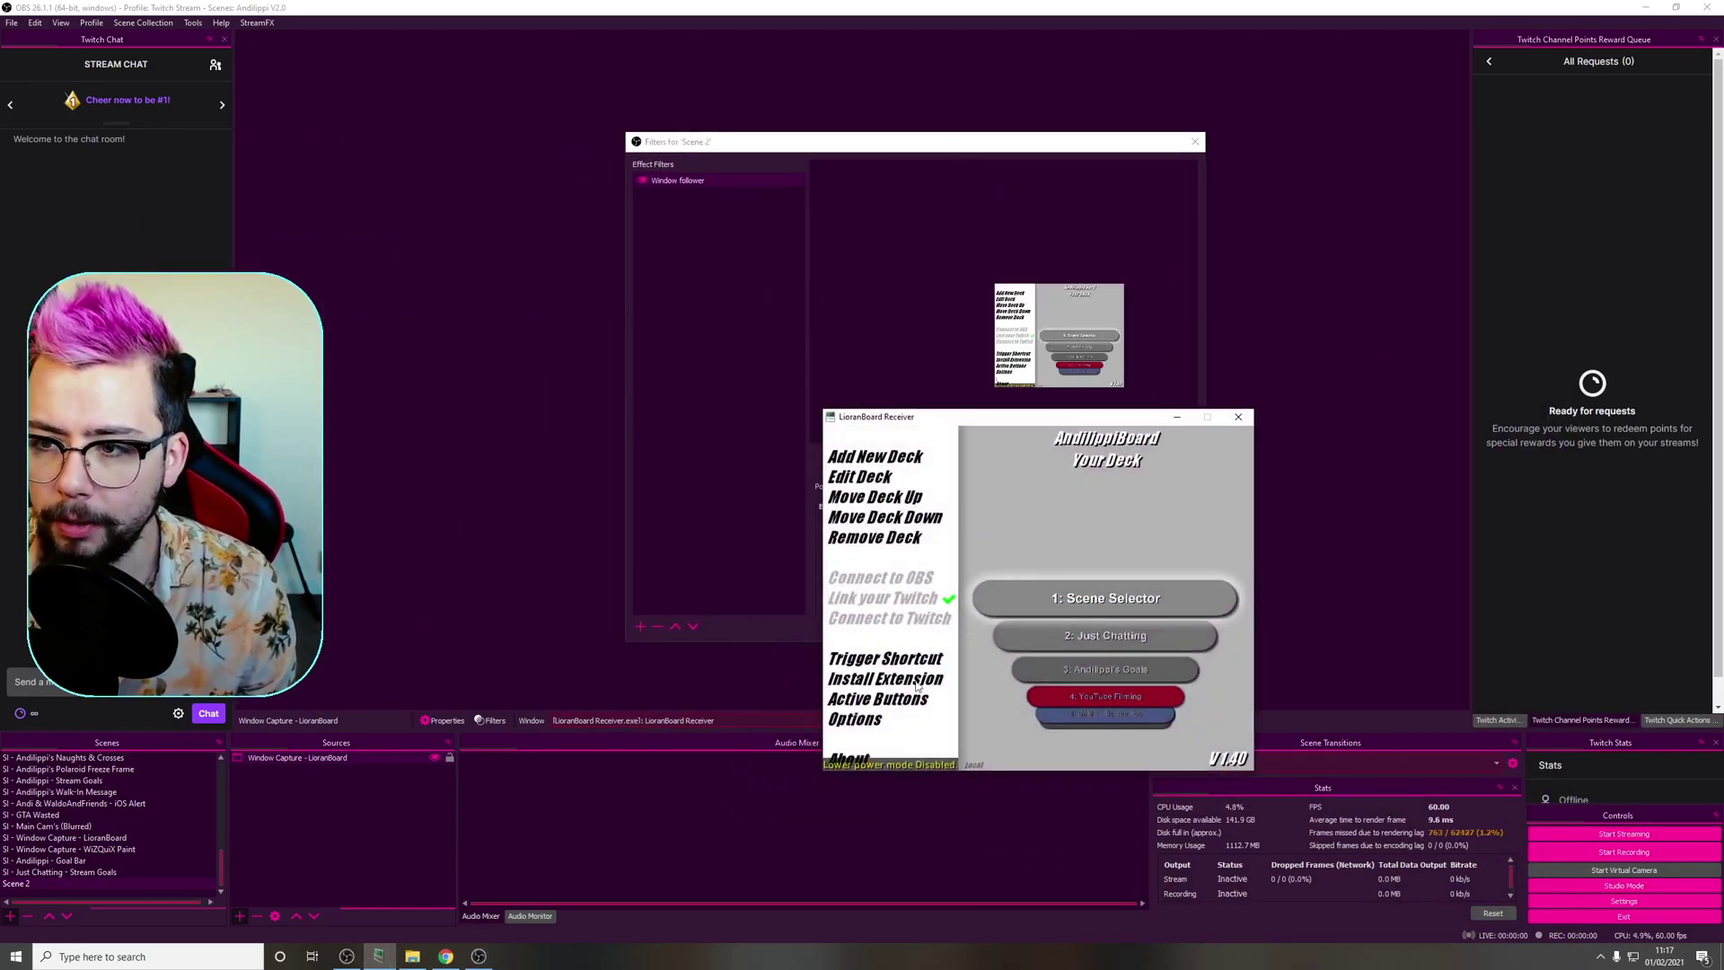
pyautogui.moveTo(1025, 426); pyautogui.dragTo(619, 442)
pyautogui.click(1195, 142)
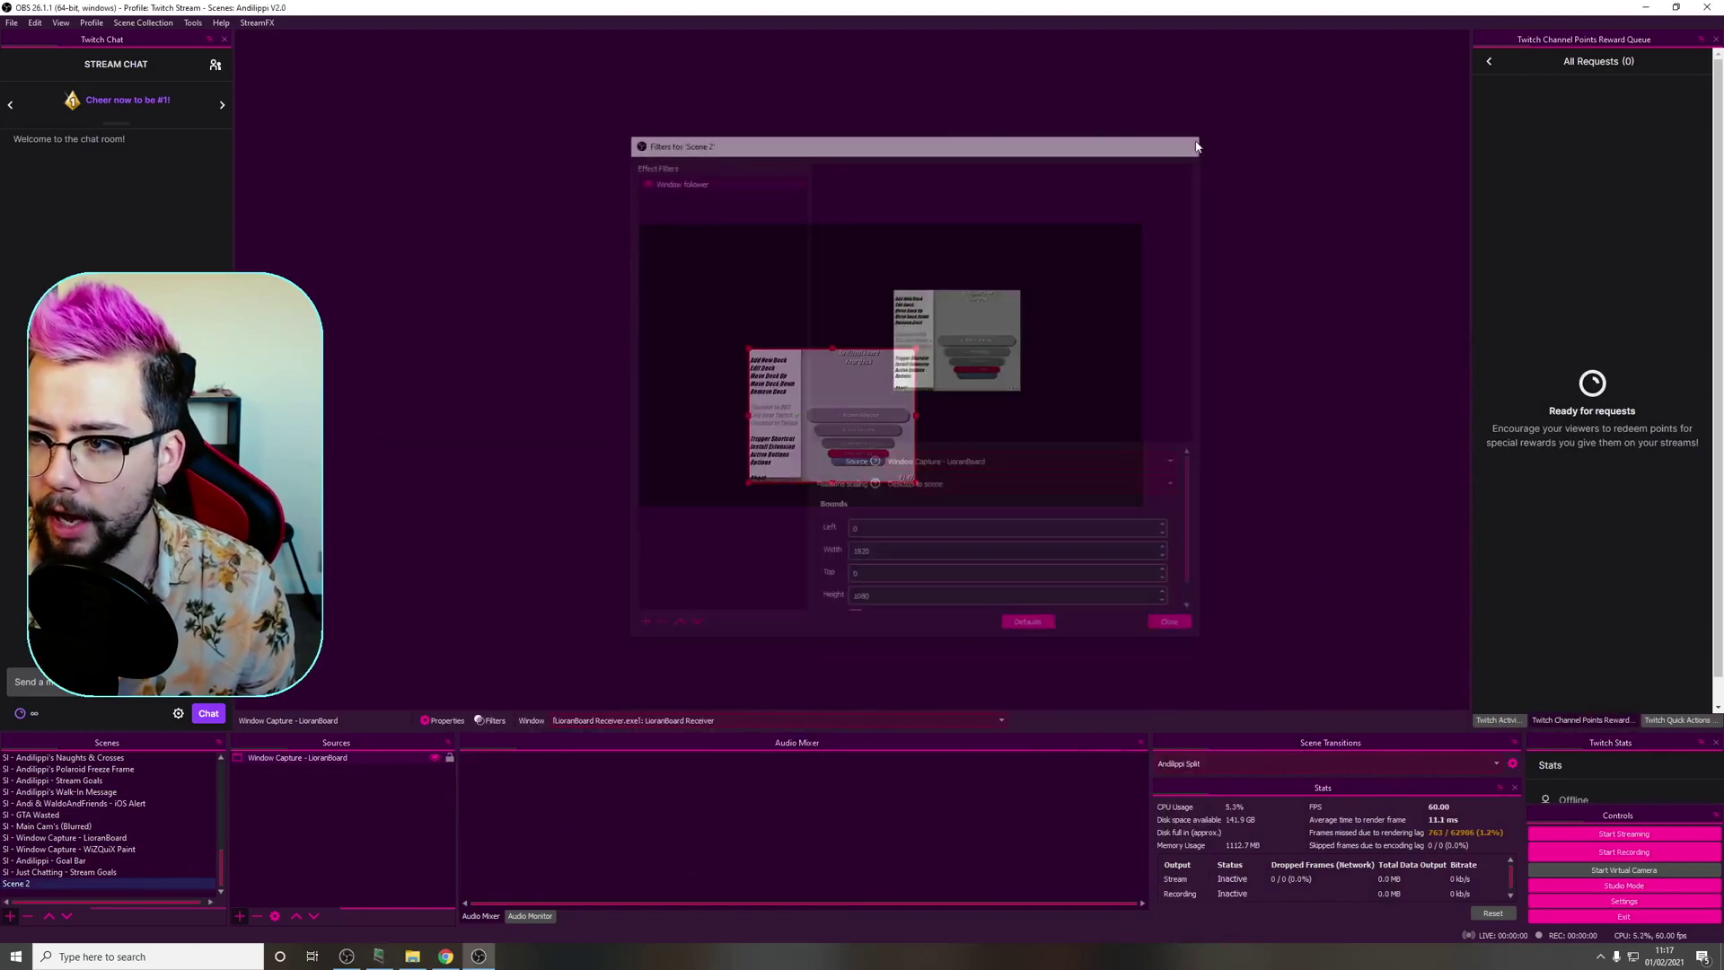
# Drag the LioranBoard window to the bottom-left and lower middle to check the capture follows
pyautogui.click(375, 959)
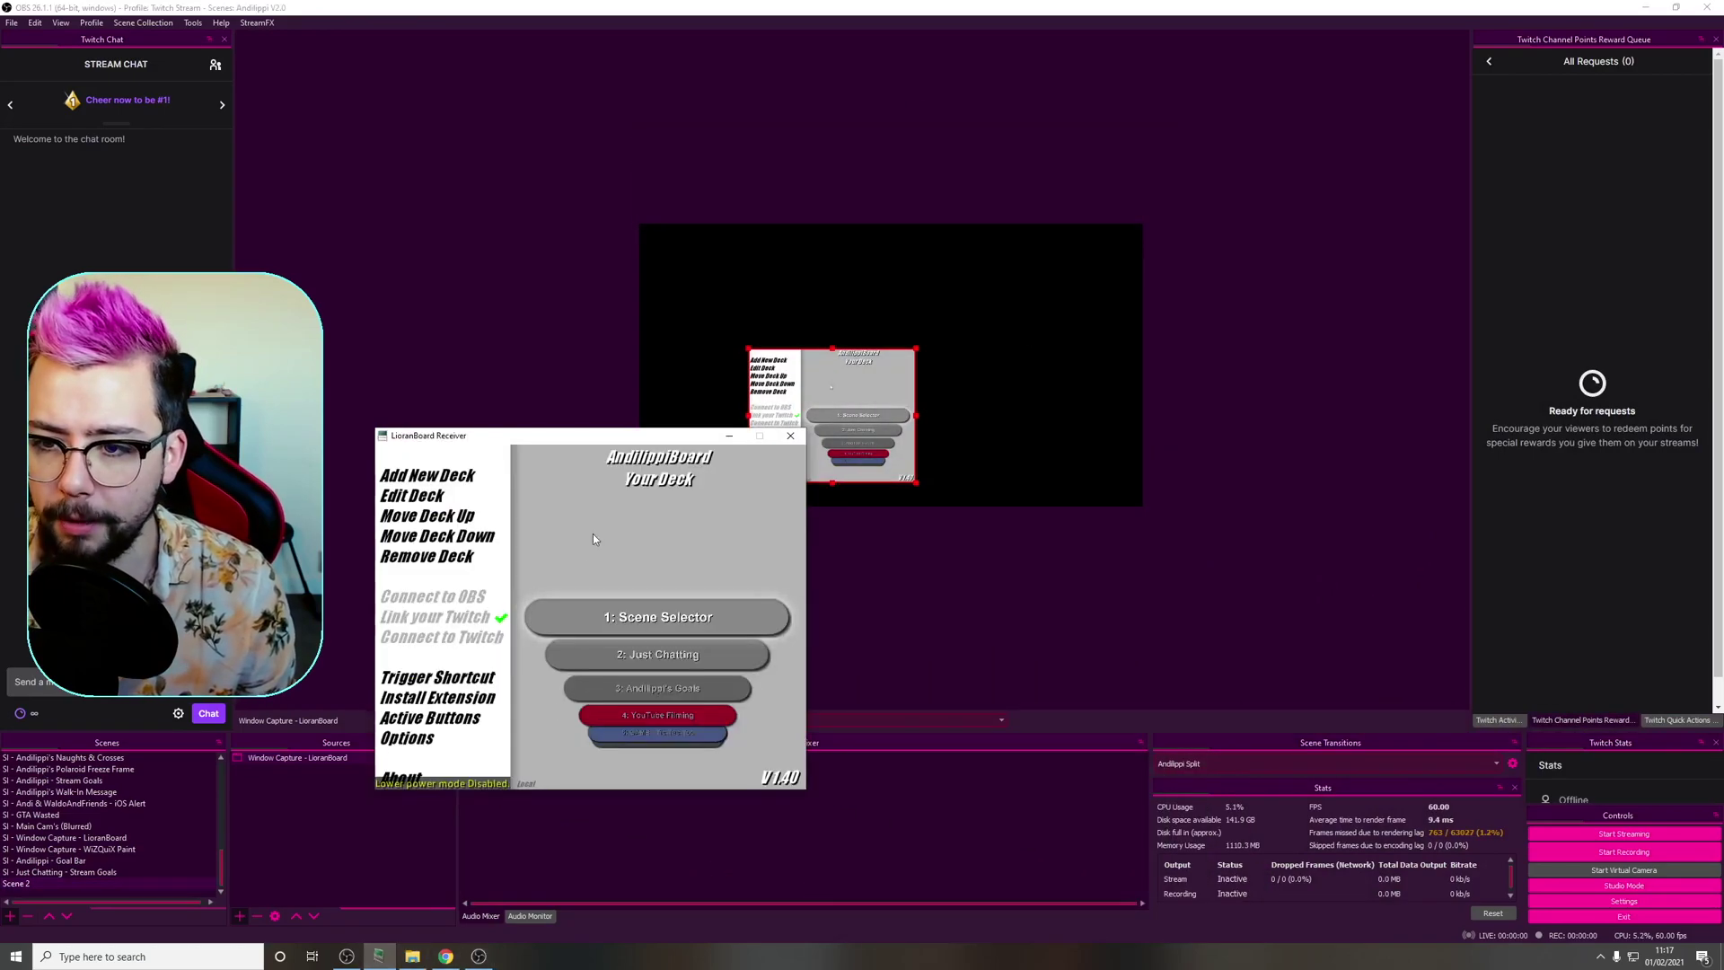
pyautogui.moveTo(578, 434); pyautogui.dragTo(1477, 691)
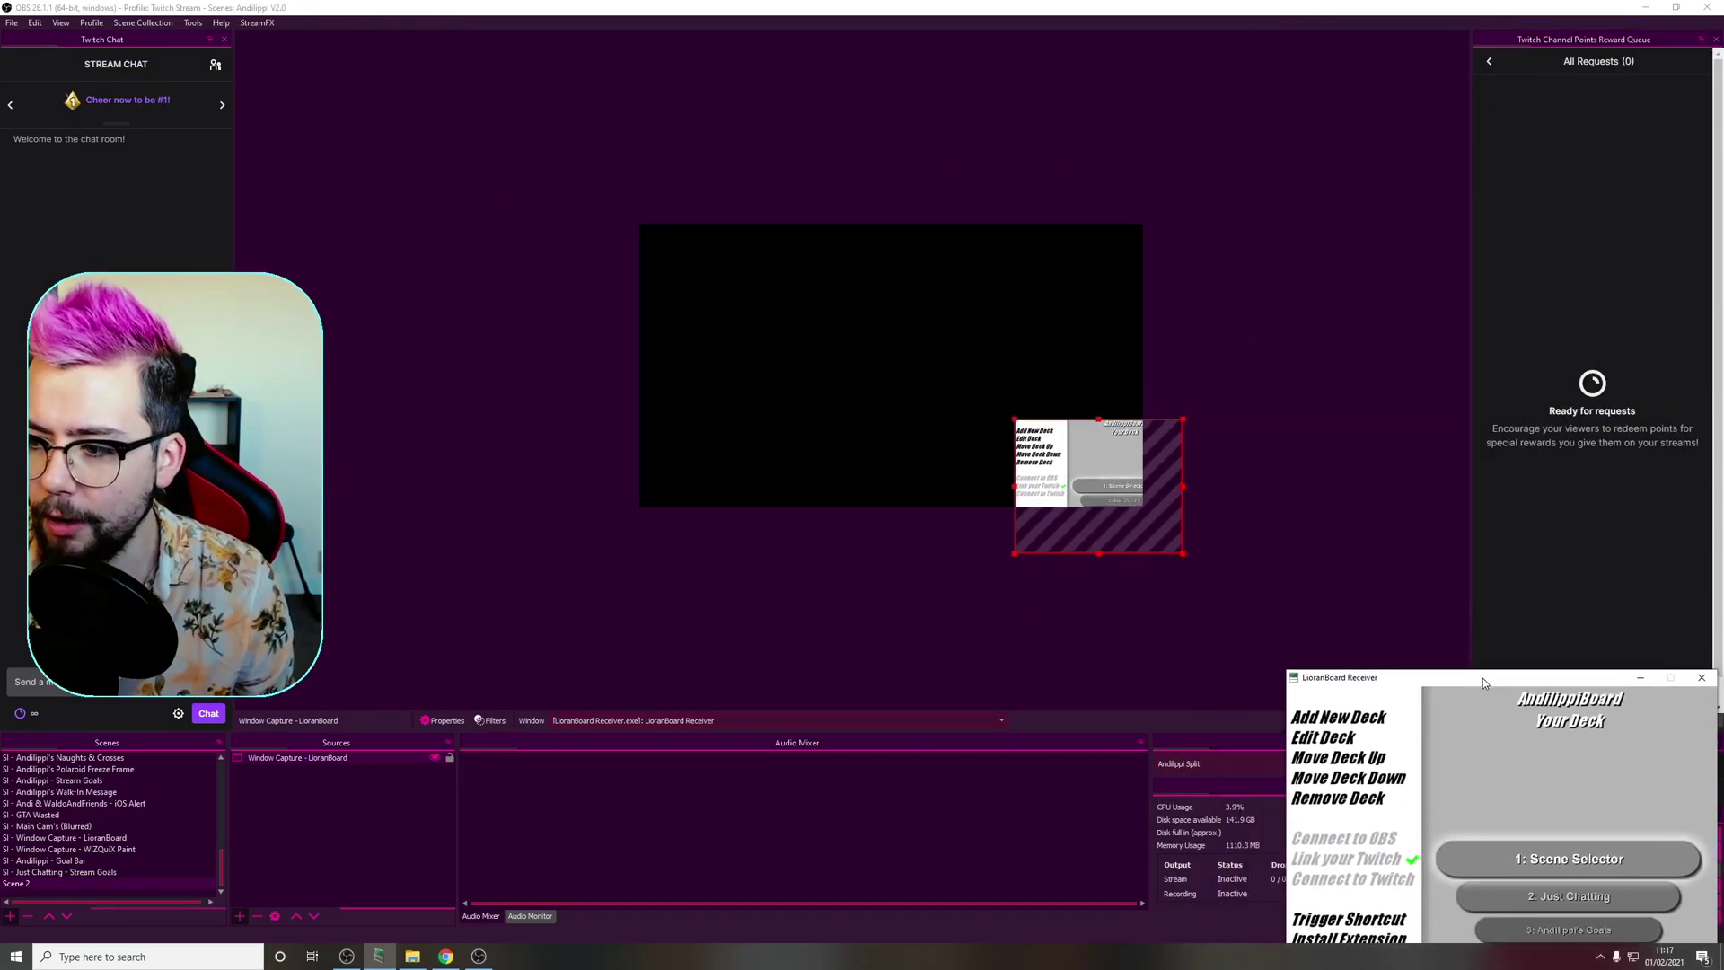
pyautogui.moveTo(1483, 683); pyautogui.dragTo(457, 589)
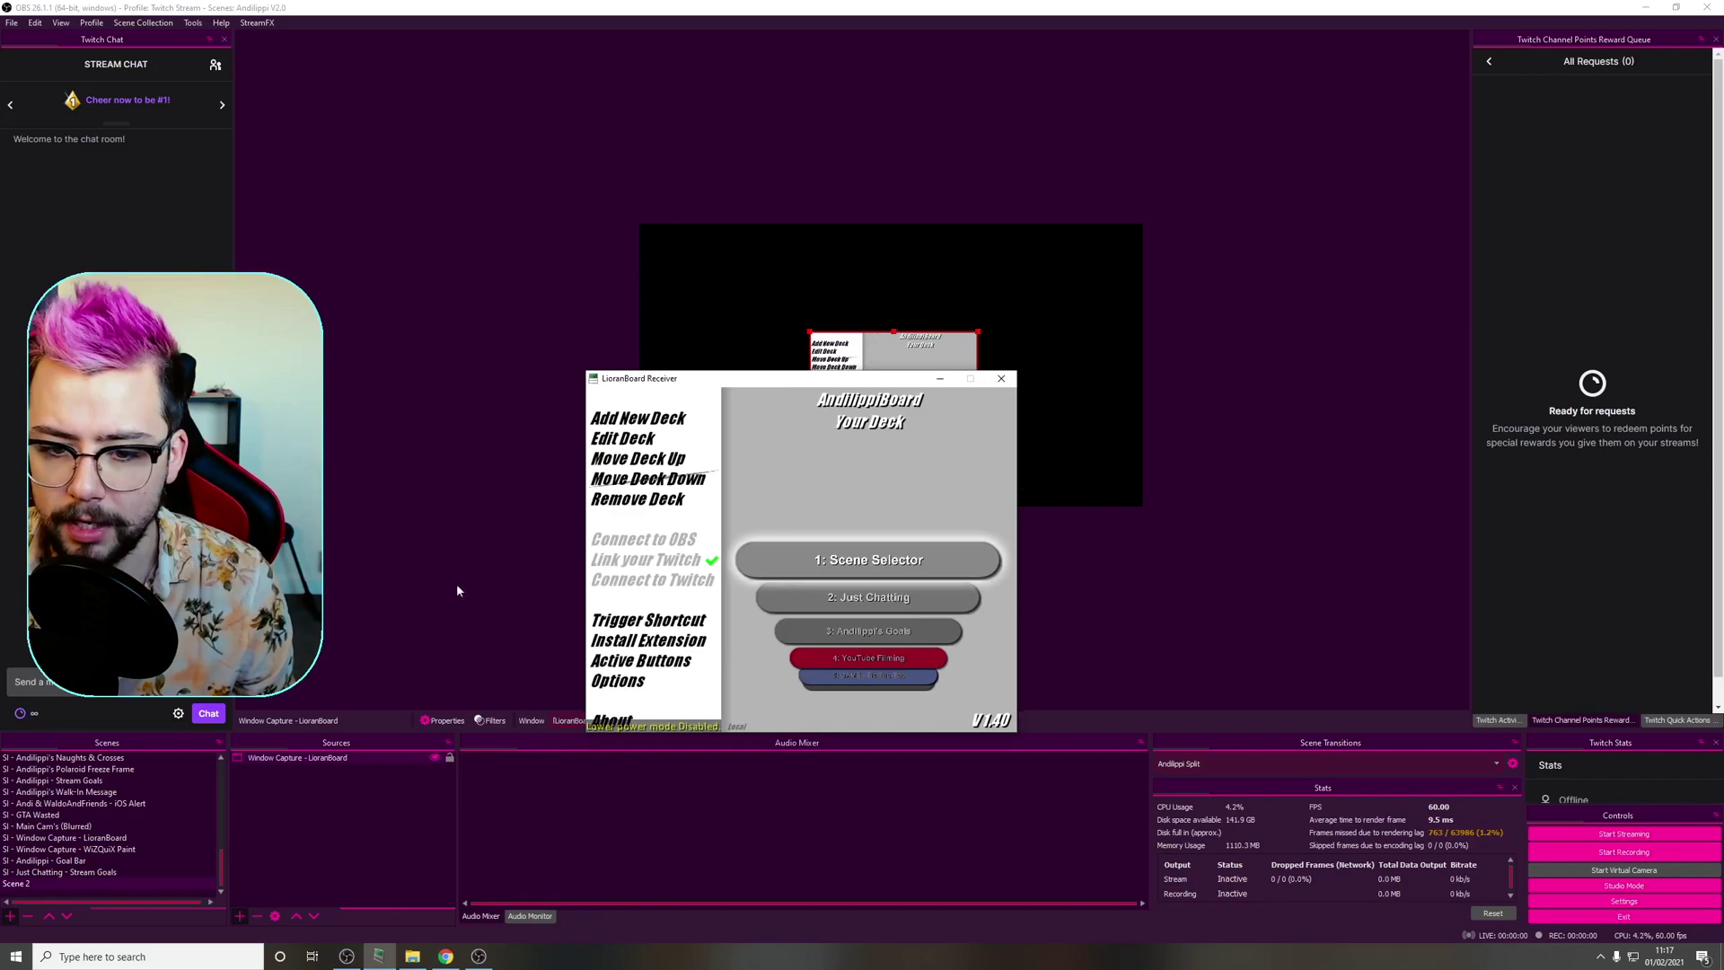
# Switch the Window follower's Positions scaling to No scaling in Scene 2's filters
pyautogui.rightClick(45, 882)
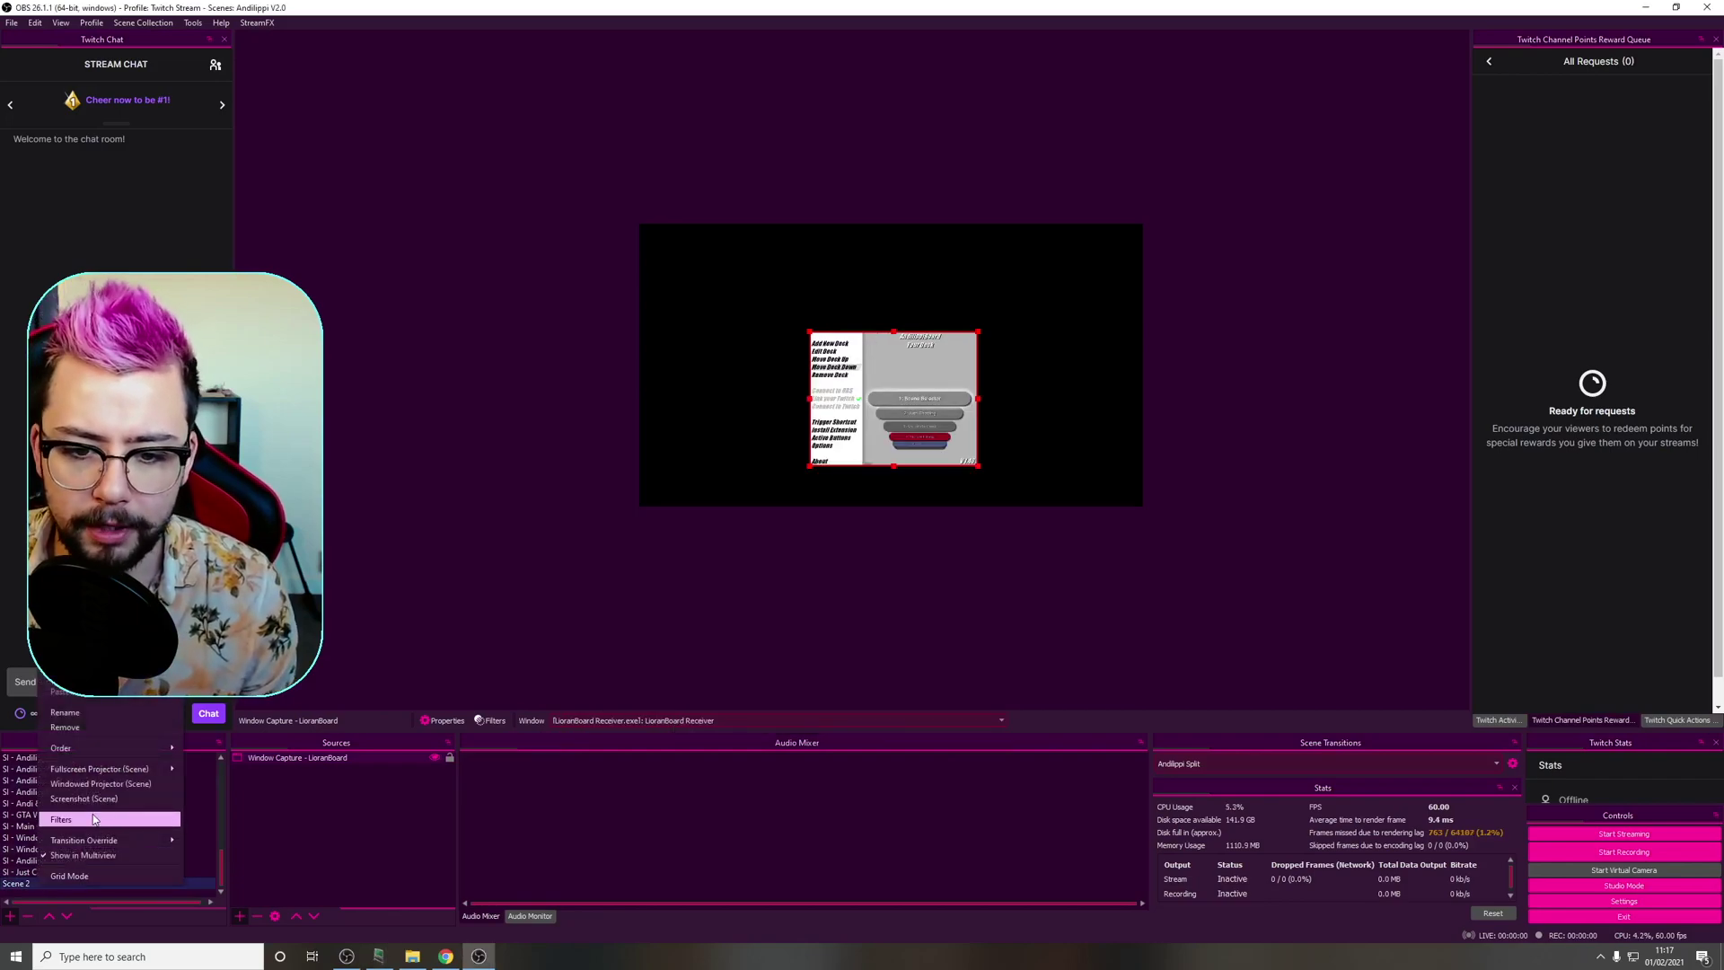
pyautogui.click(93, 819)
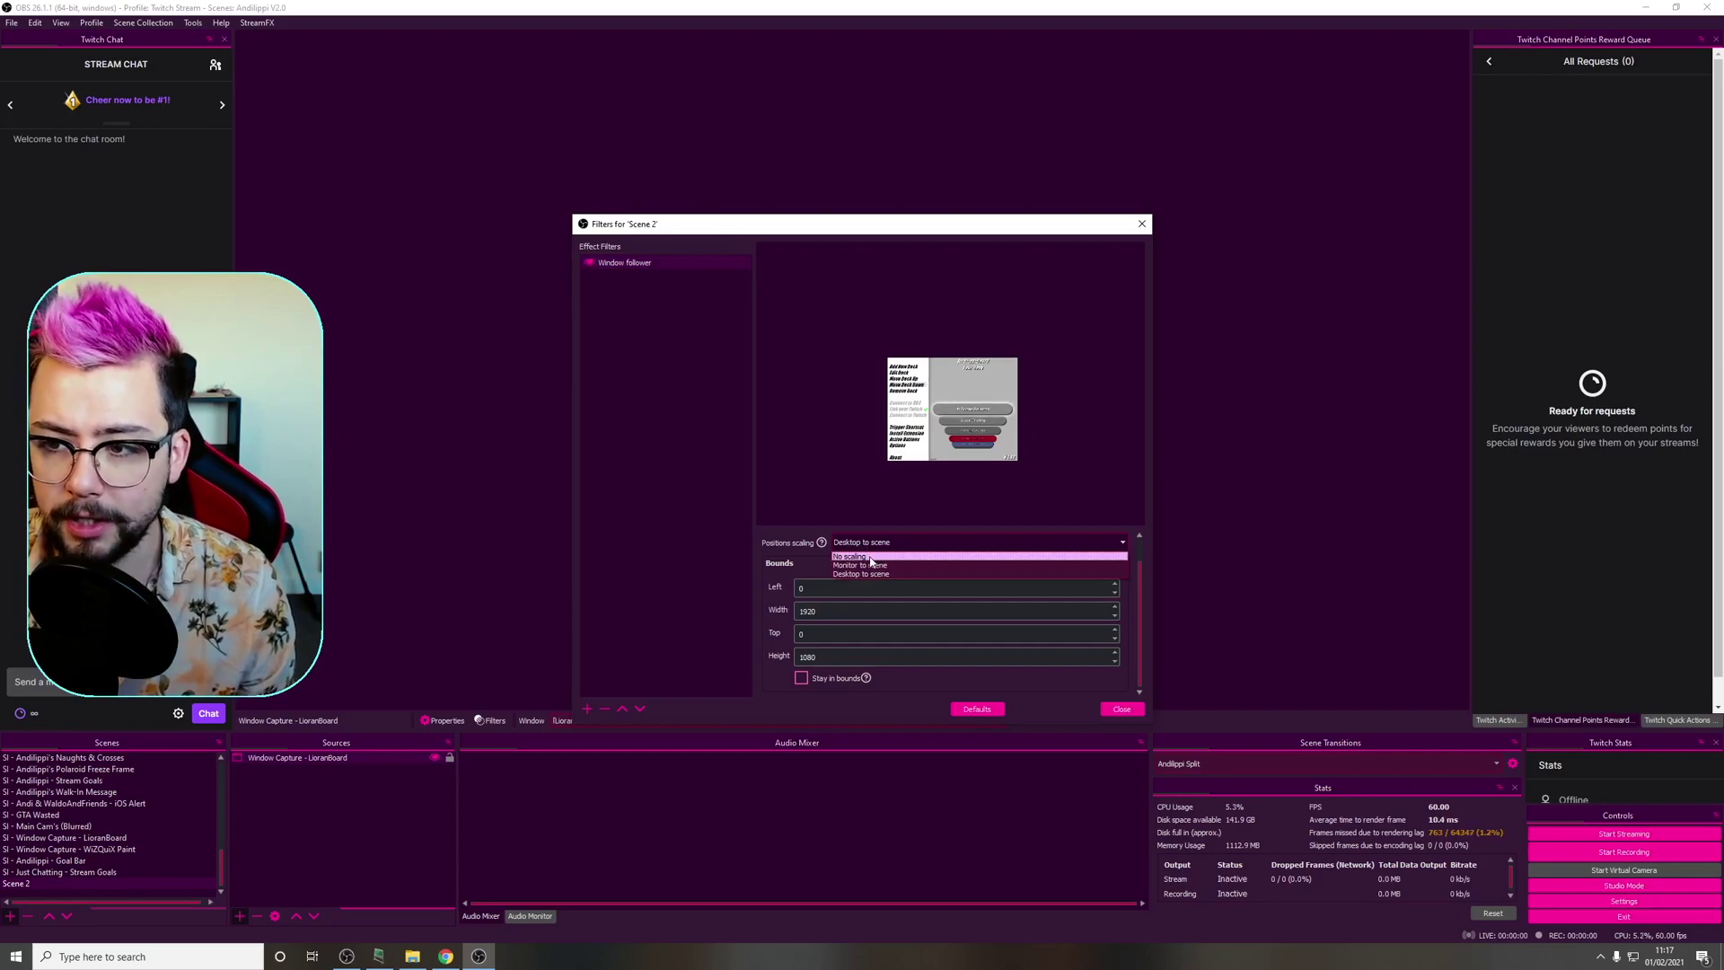
pyautogui.click(861, 557)
pyautogui.moveTo(848, 228); pyautogui.dragTo(1354, 545)
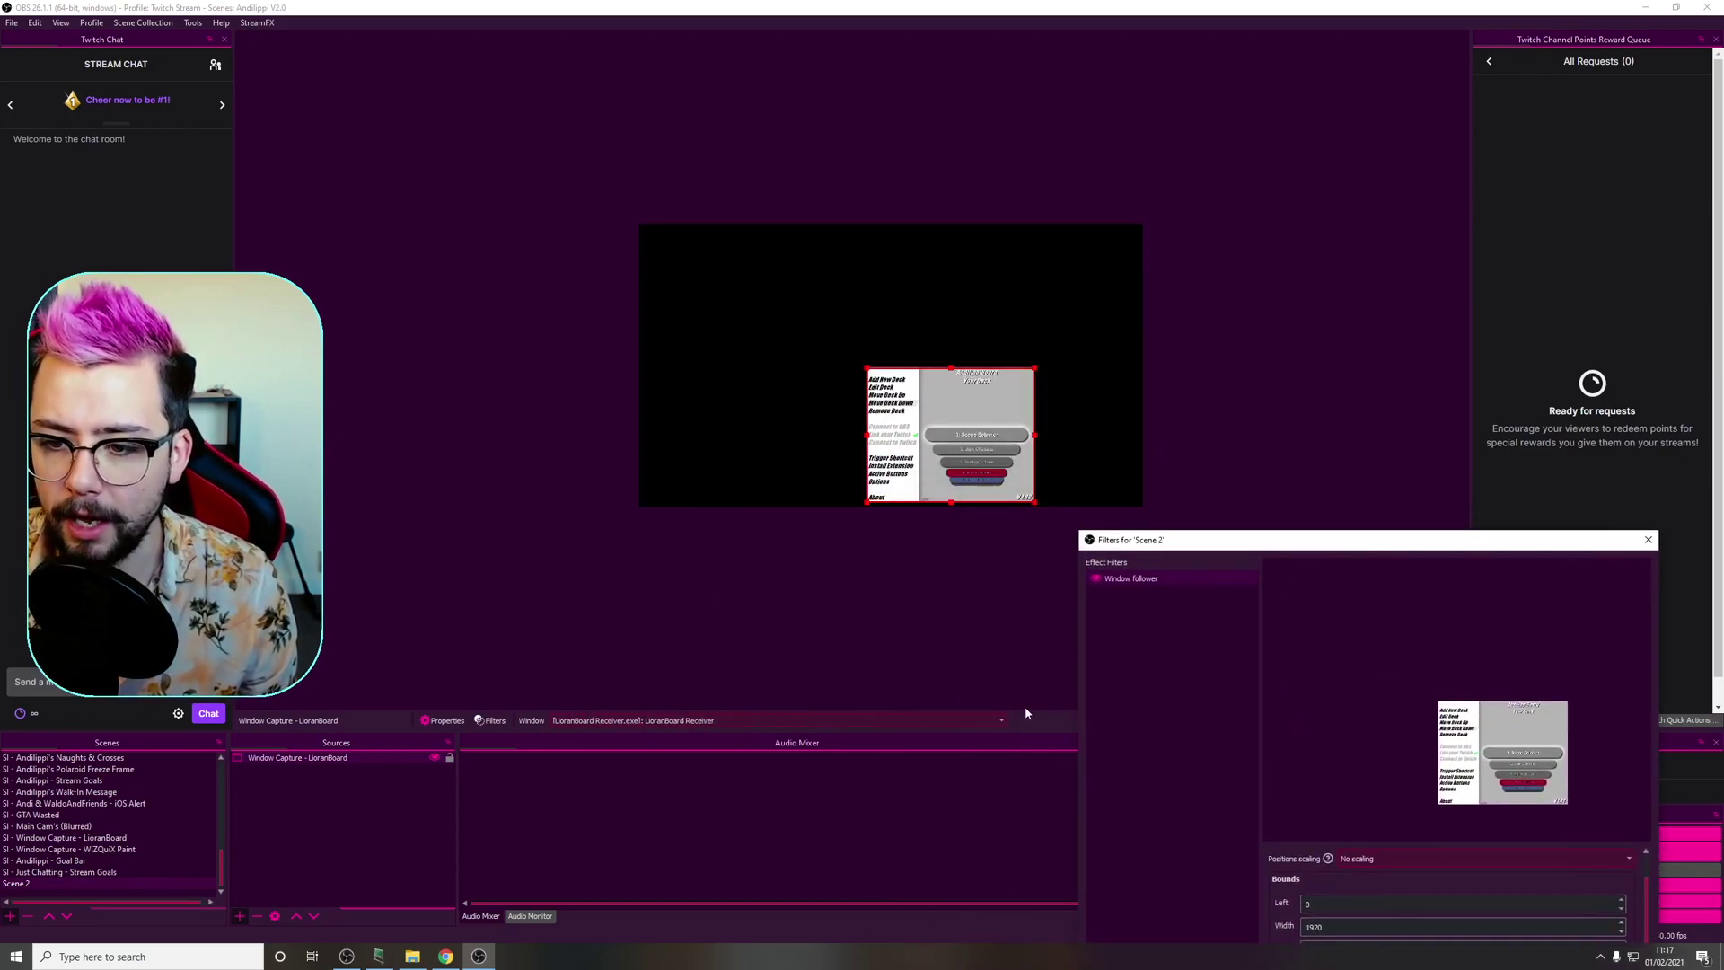
# Drag the LioranBoard window to the top-left and compare where the capture lands
pyautogui.click(379, 956)
pyautogui.moveTo(766, 375); pyautogui.dragTo(1554, 592)
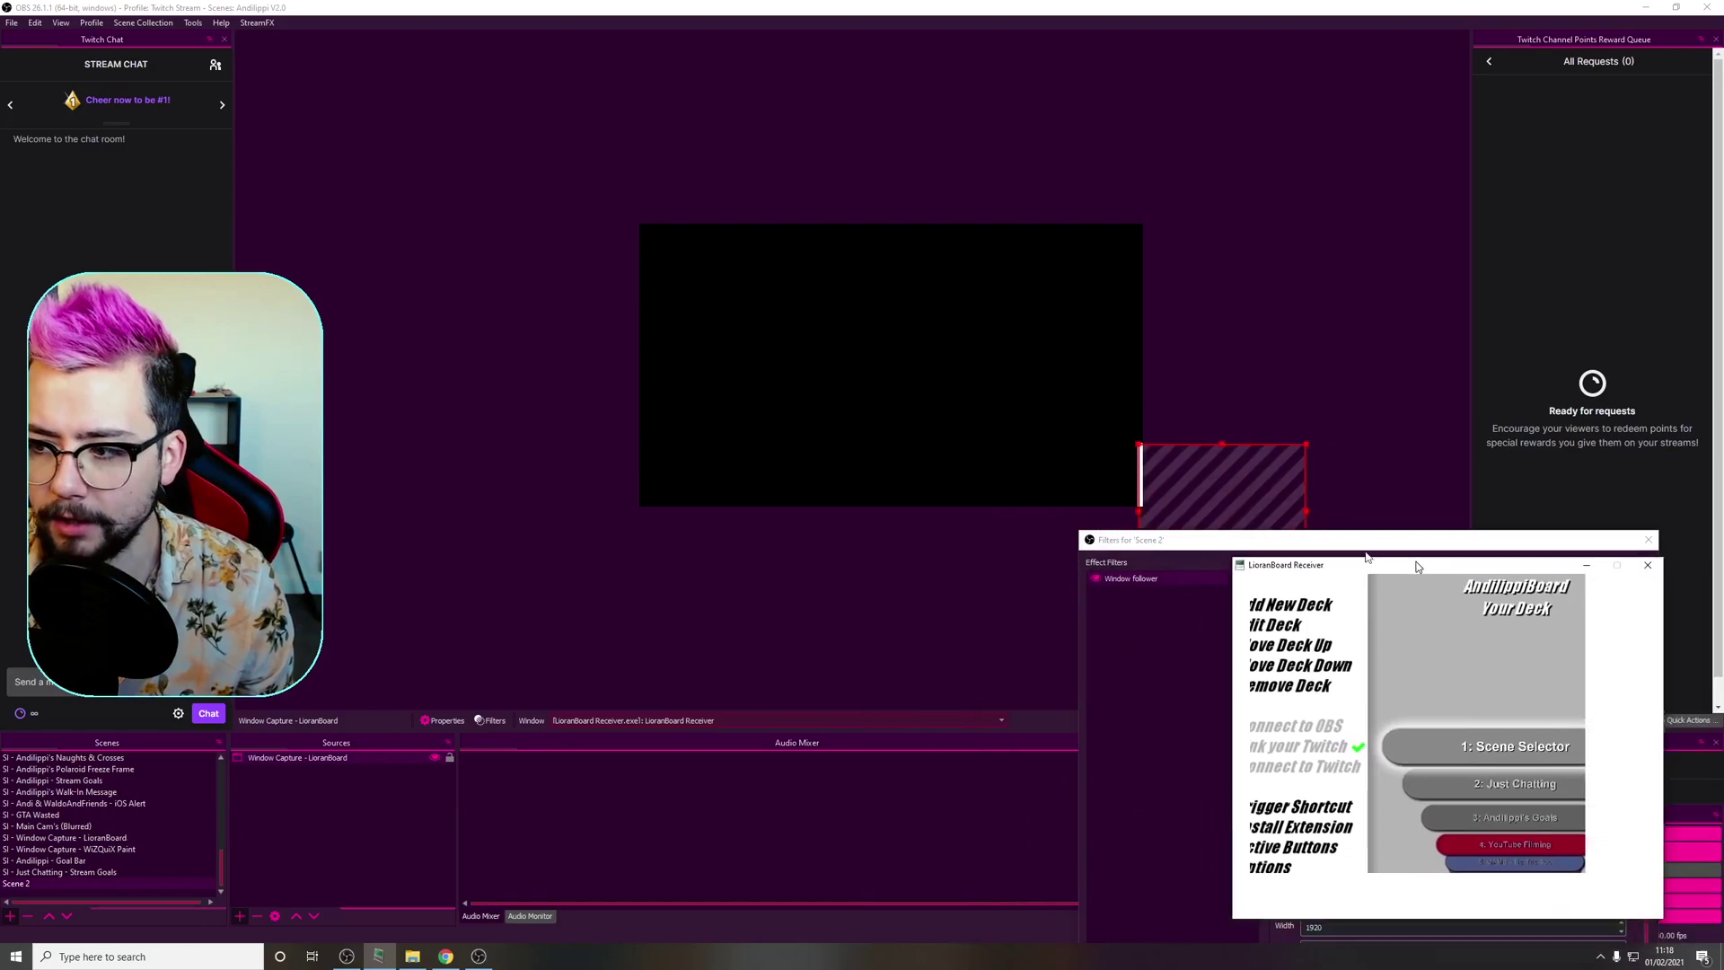
pyautogui.moveTo(1215, 535); pyautogui.dragTo(1020, 344)
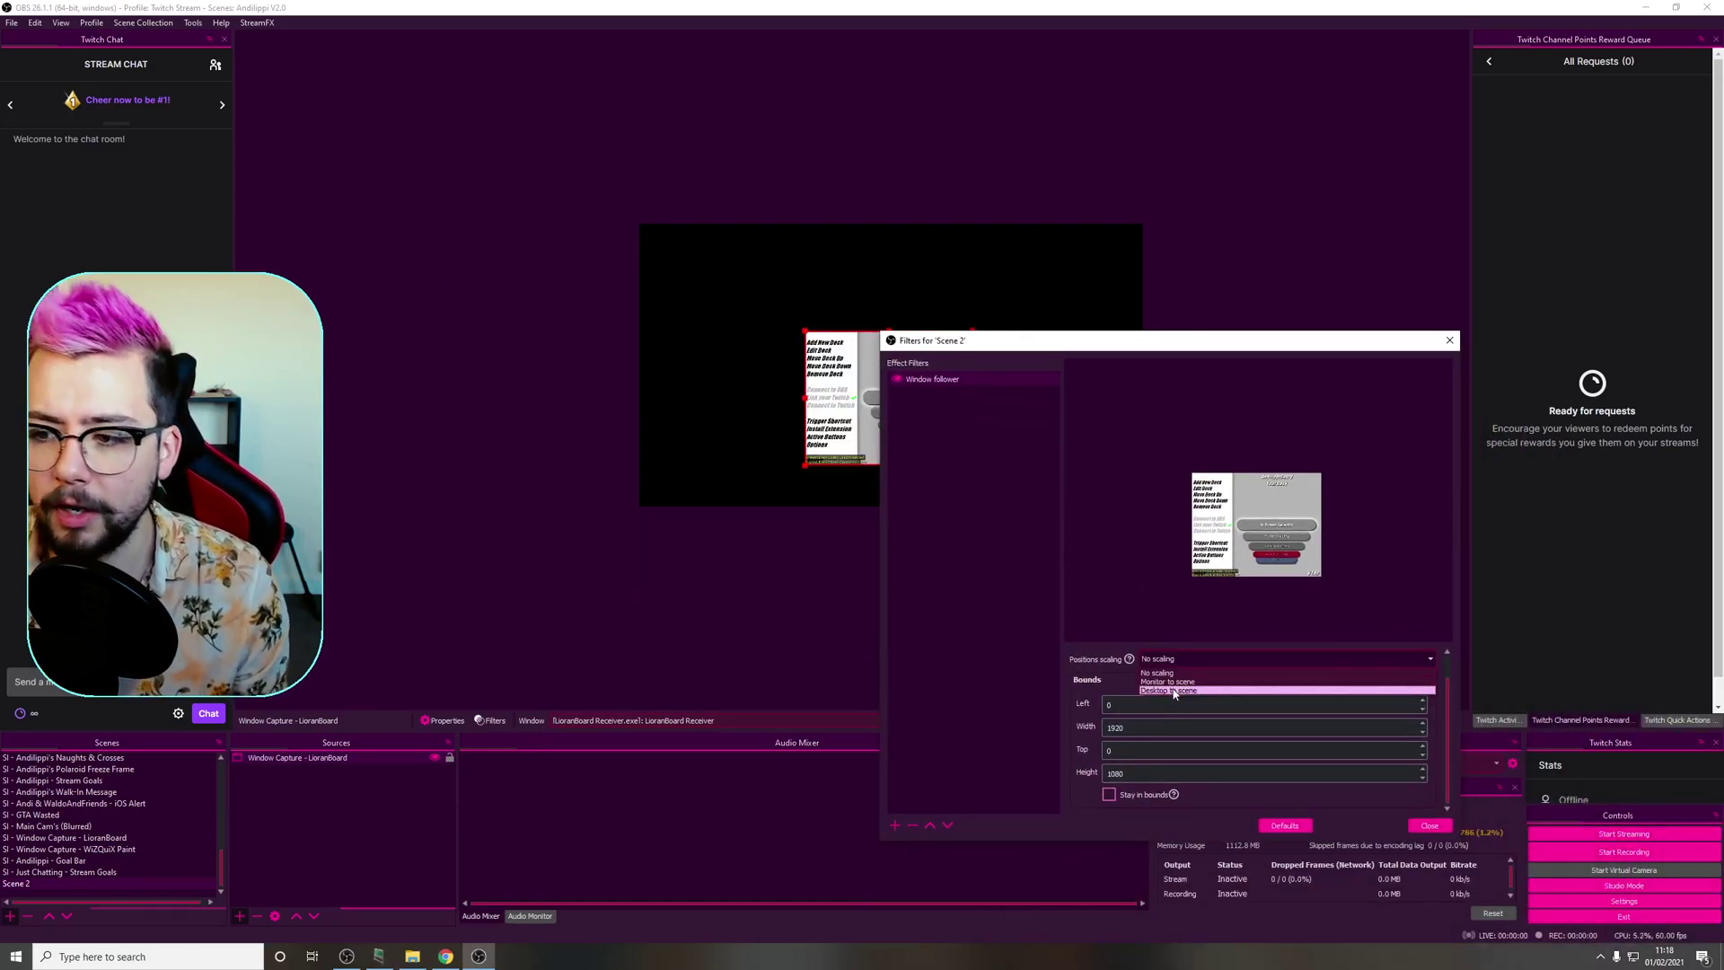
# Set Positions scaling to Desktop to scene, tick Stay in bounds, and test by dragging LioranBoard around
pyautogui.click(1173, 691)
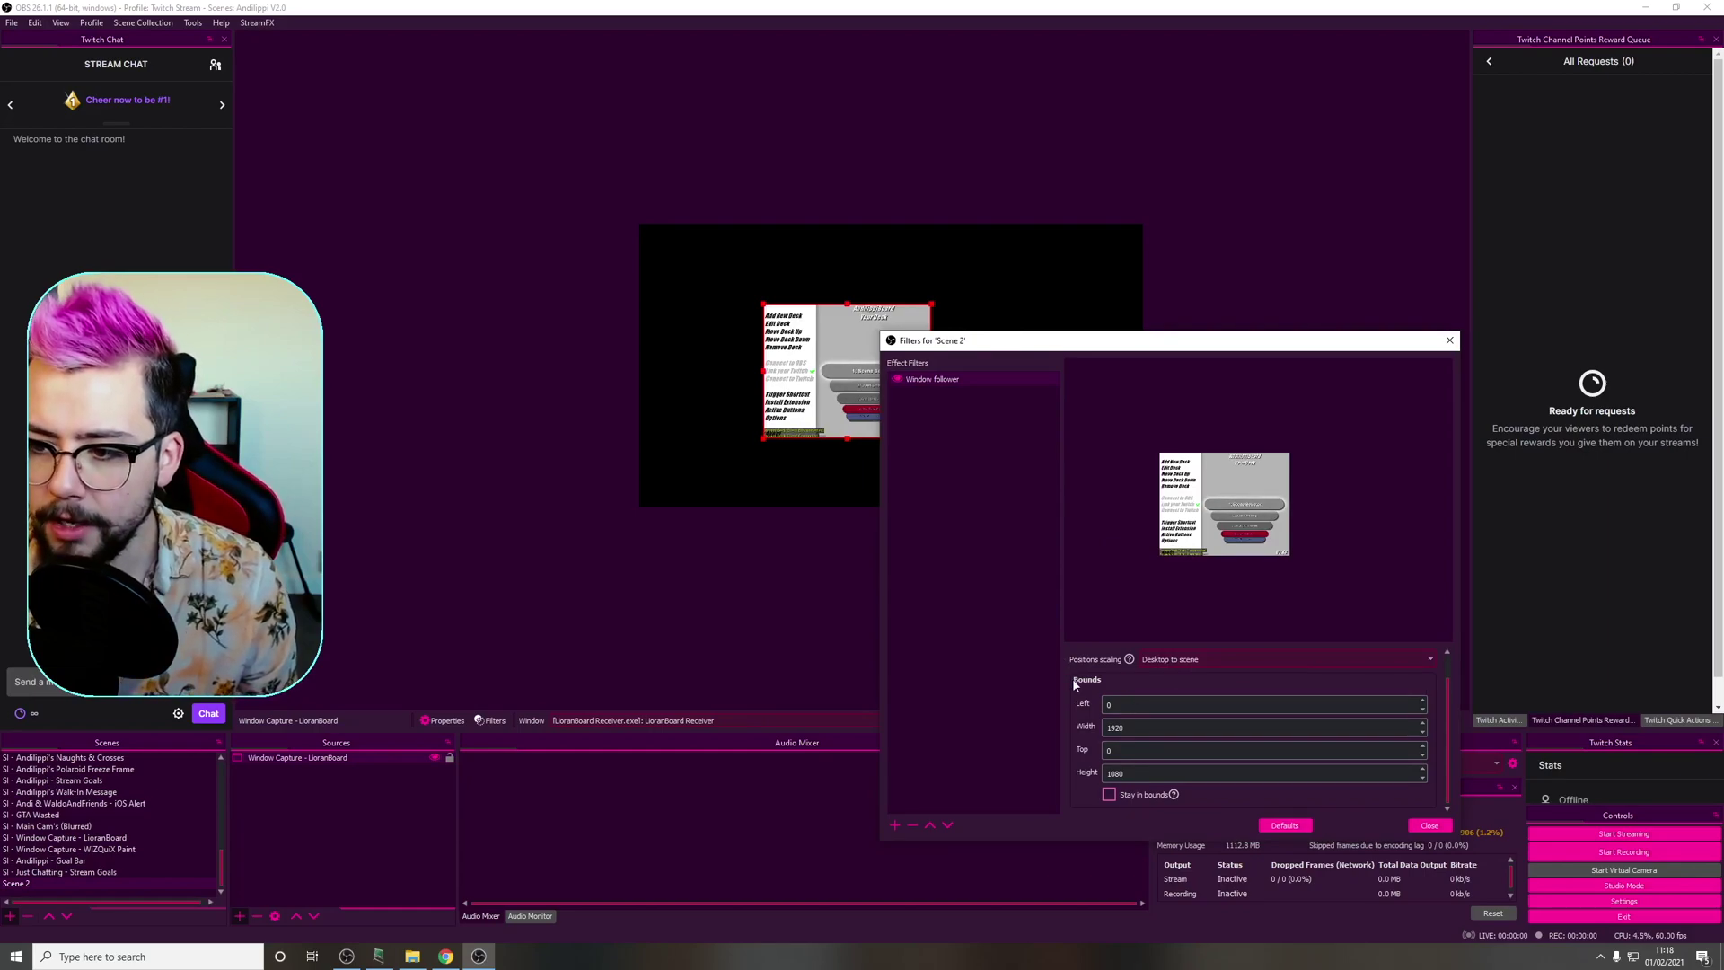
pyautogui.click(1110, 793)
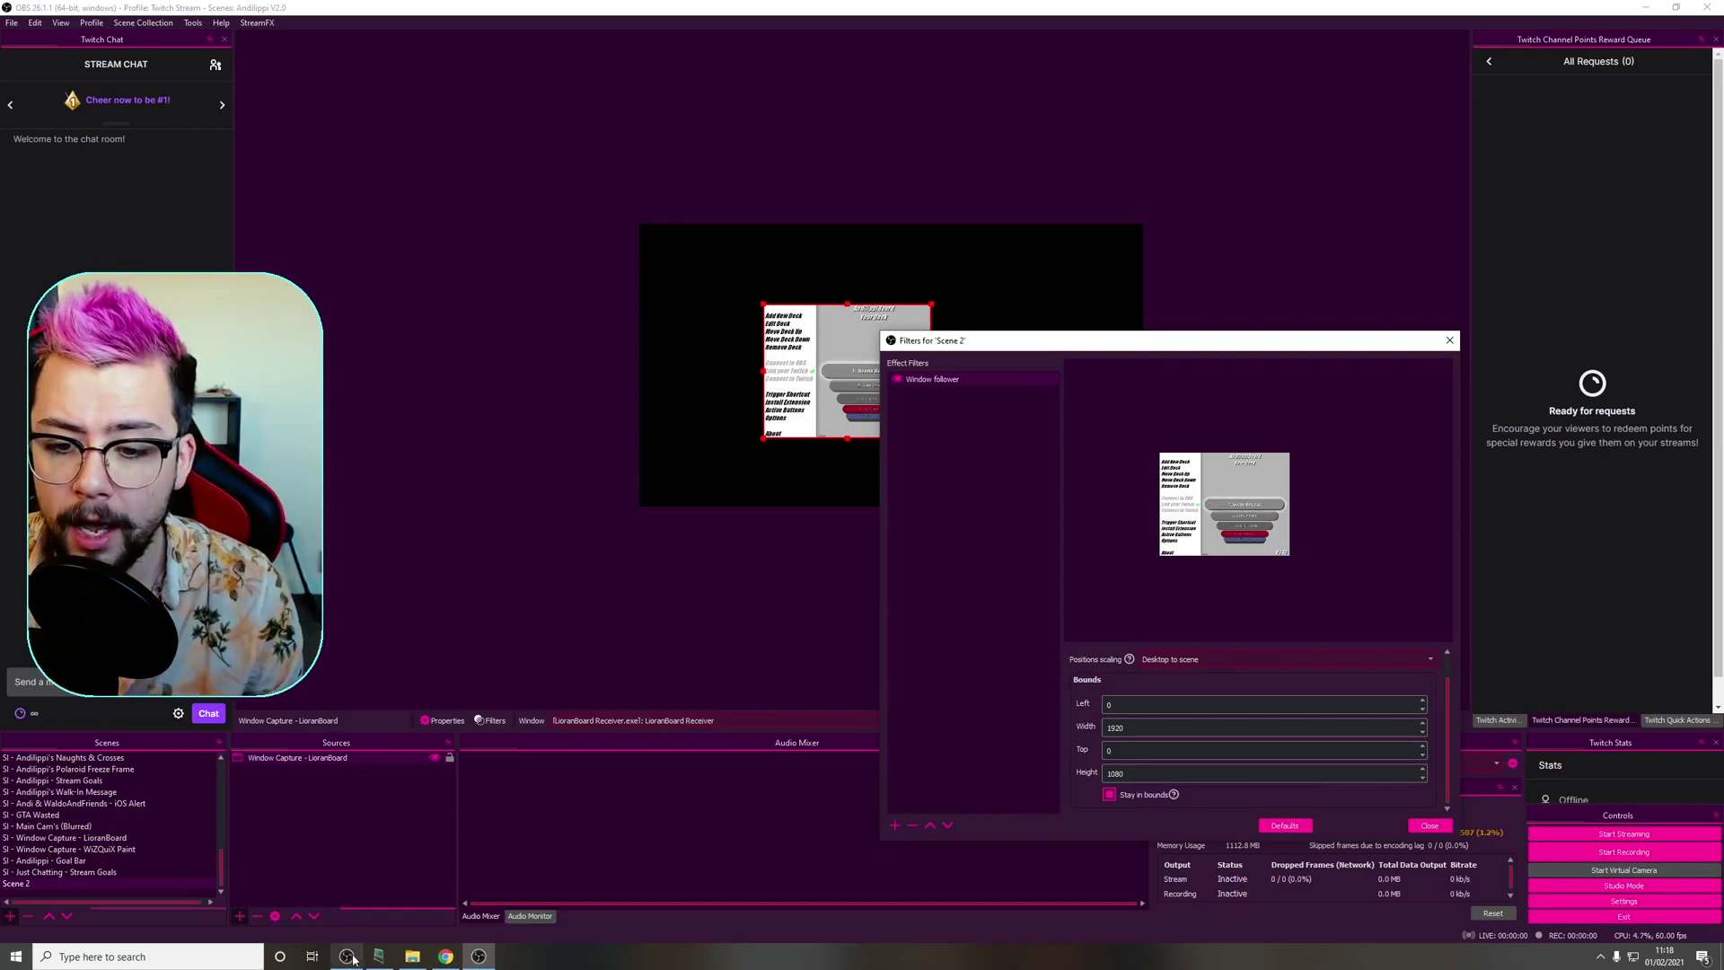
pyautogui.click(378, 958)
pyautogui.moveTo(624, 287); pyautogui.dragTo(471, 474)
pyautogui.moveTo(281, 471); pyautogui.dragTo(1472, 17)
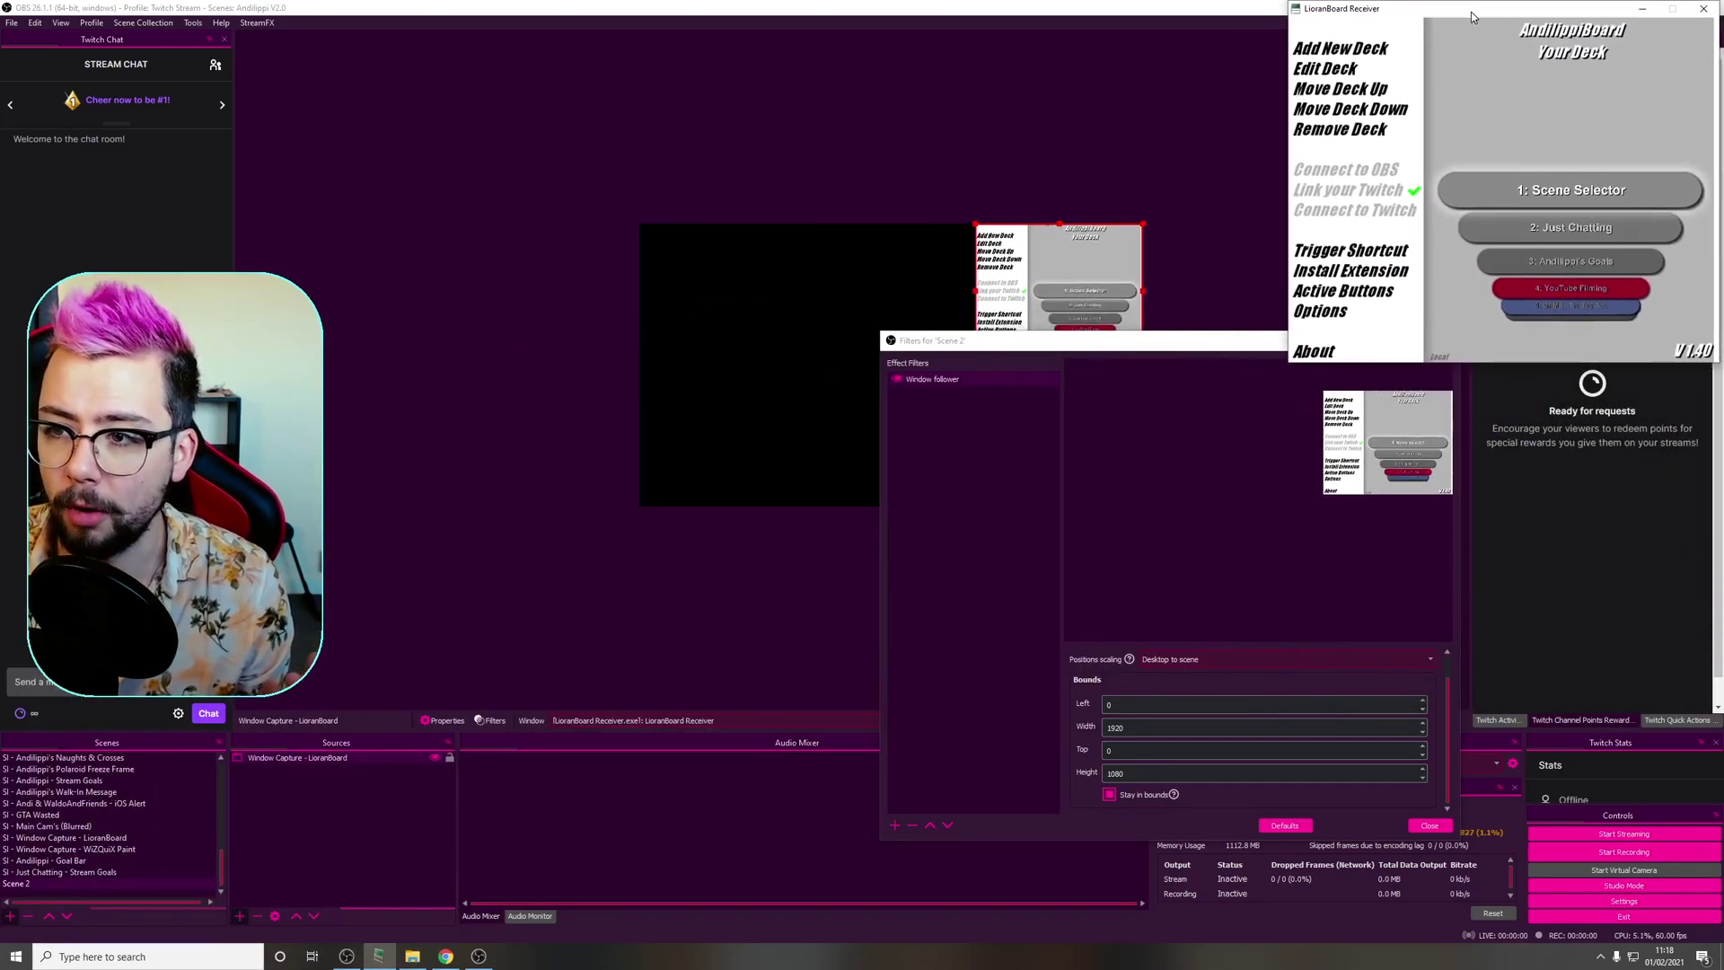